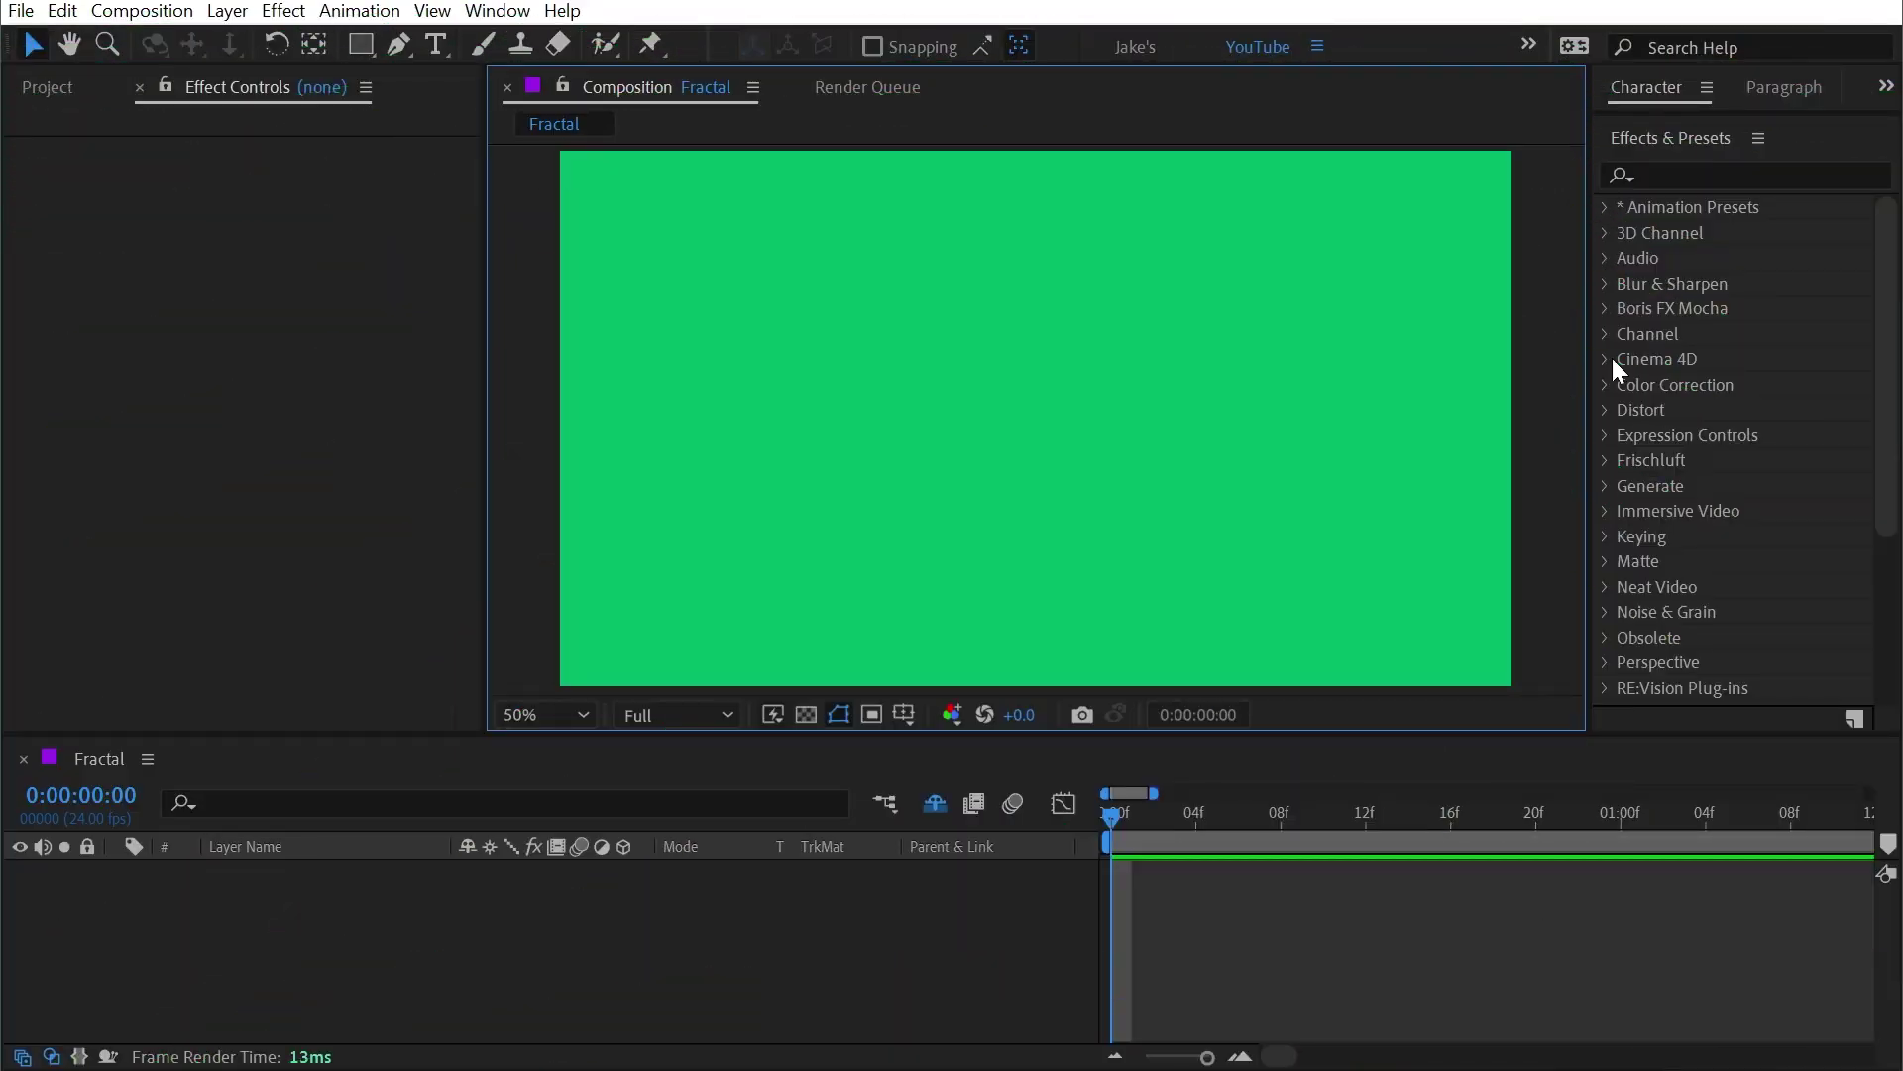
Step: Create a 1920 x 1080 white solid named Fractal and apply the Fractal effect from the Generate category to it
click(1625, 483)
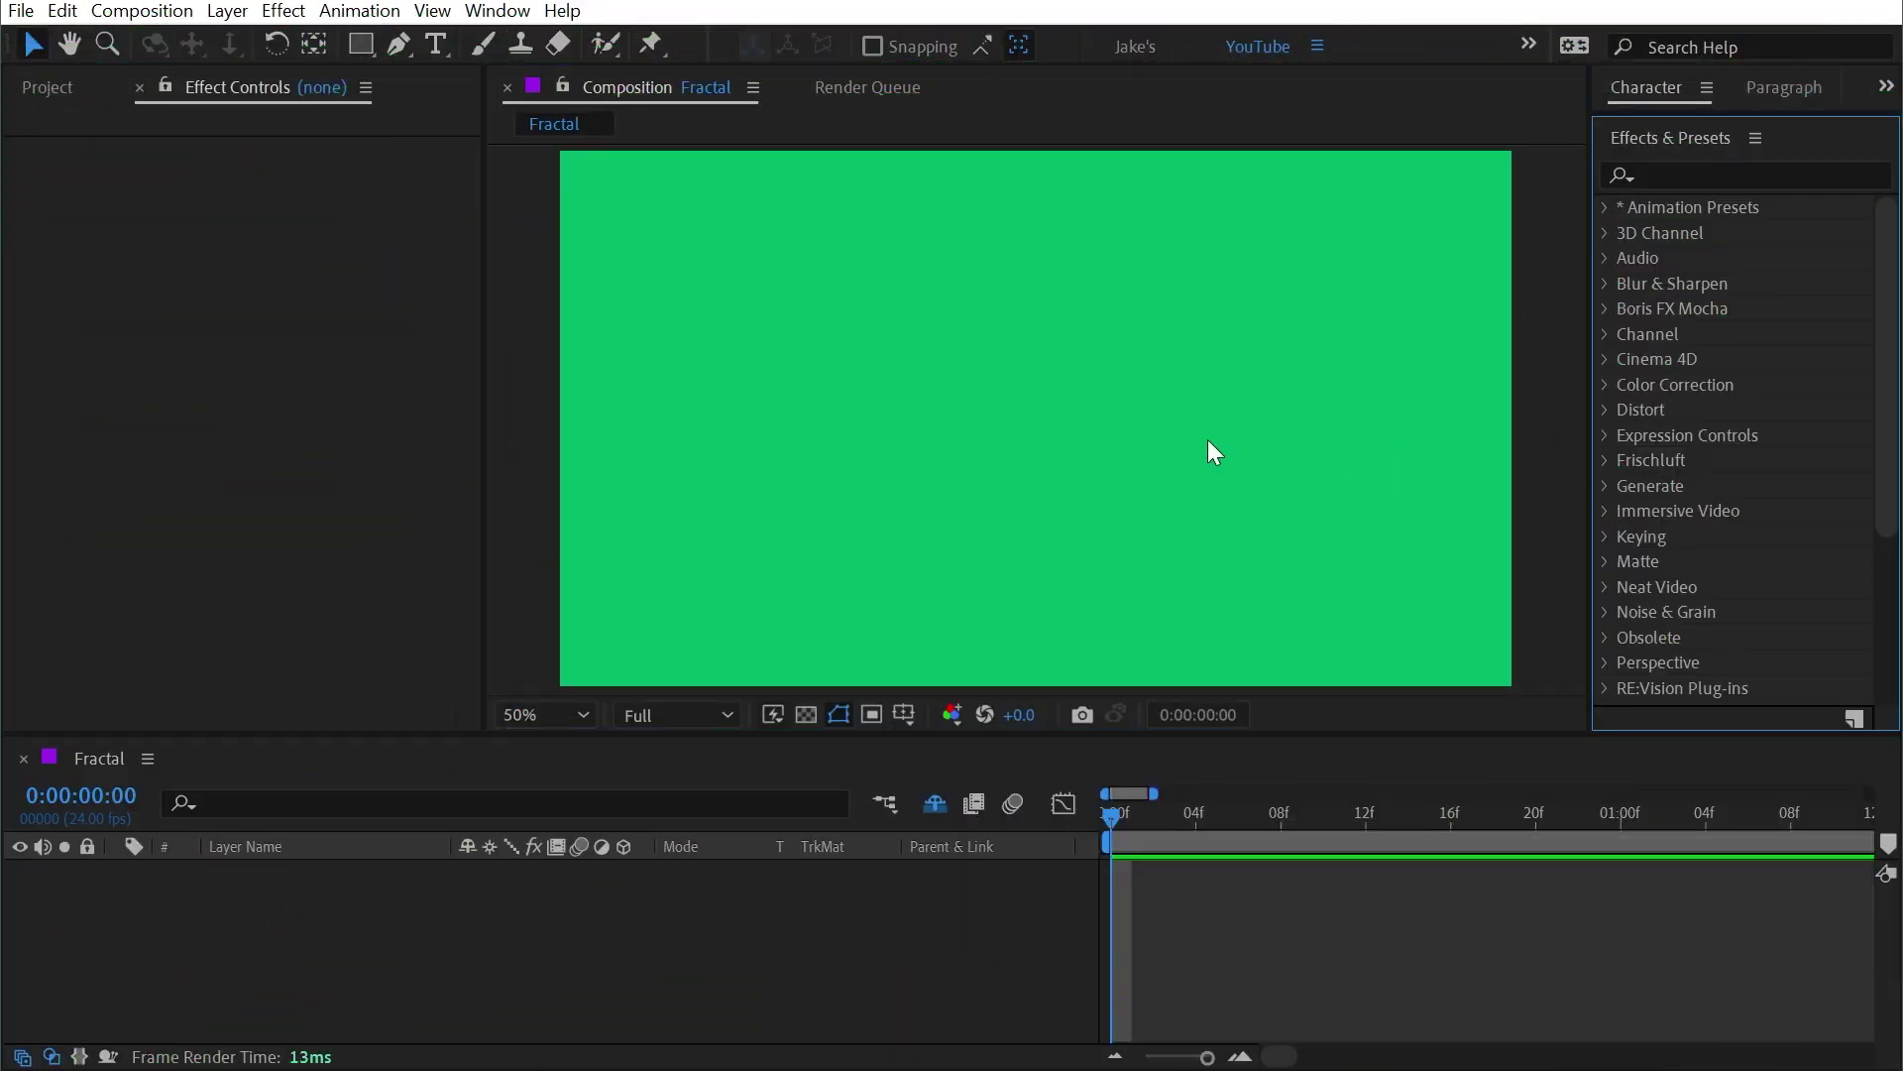
key(ctrl+y)
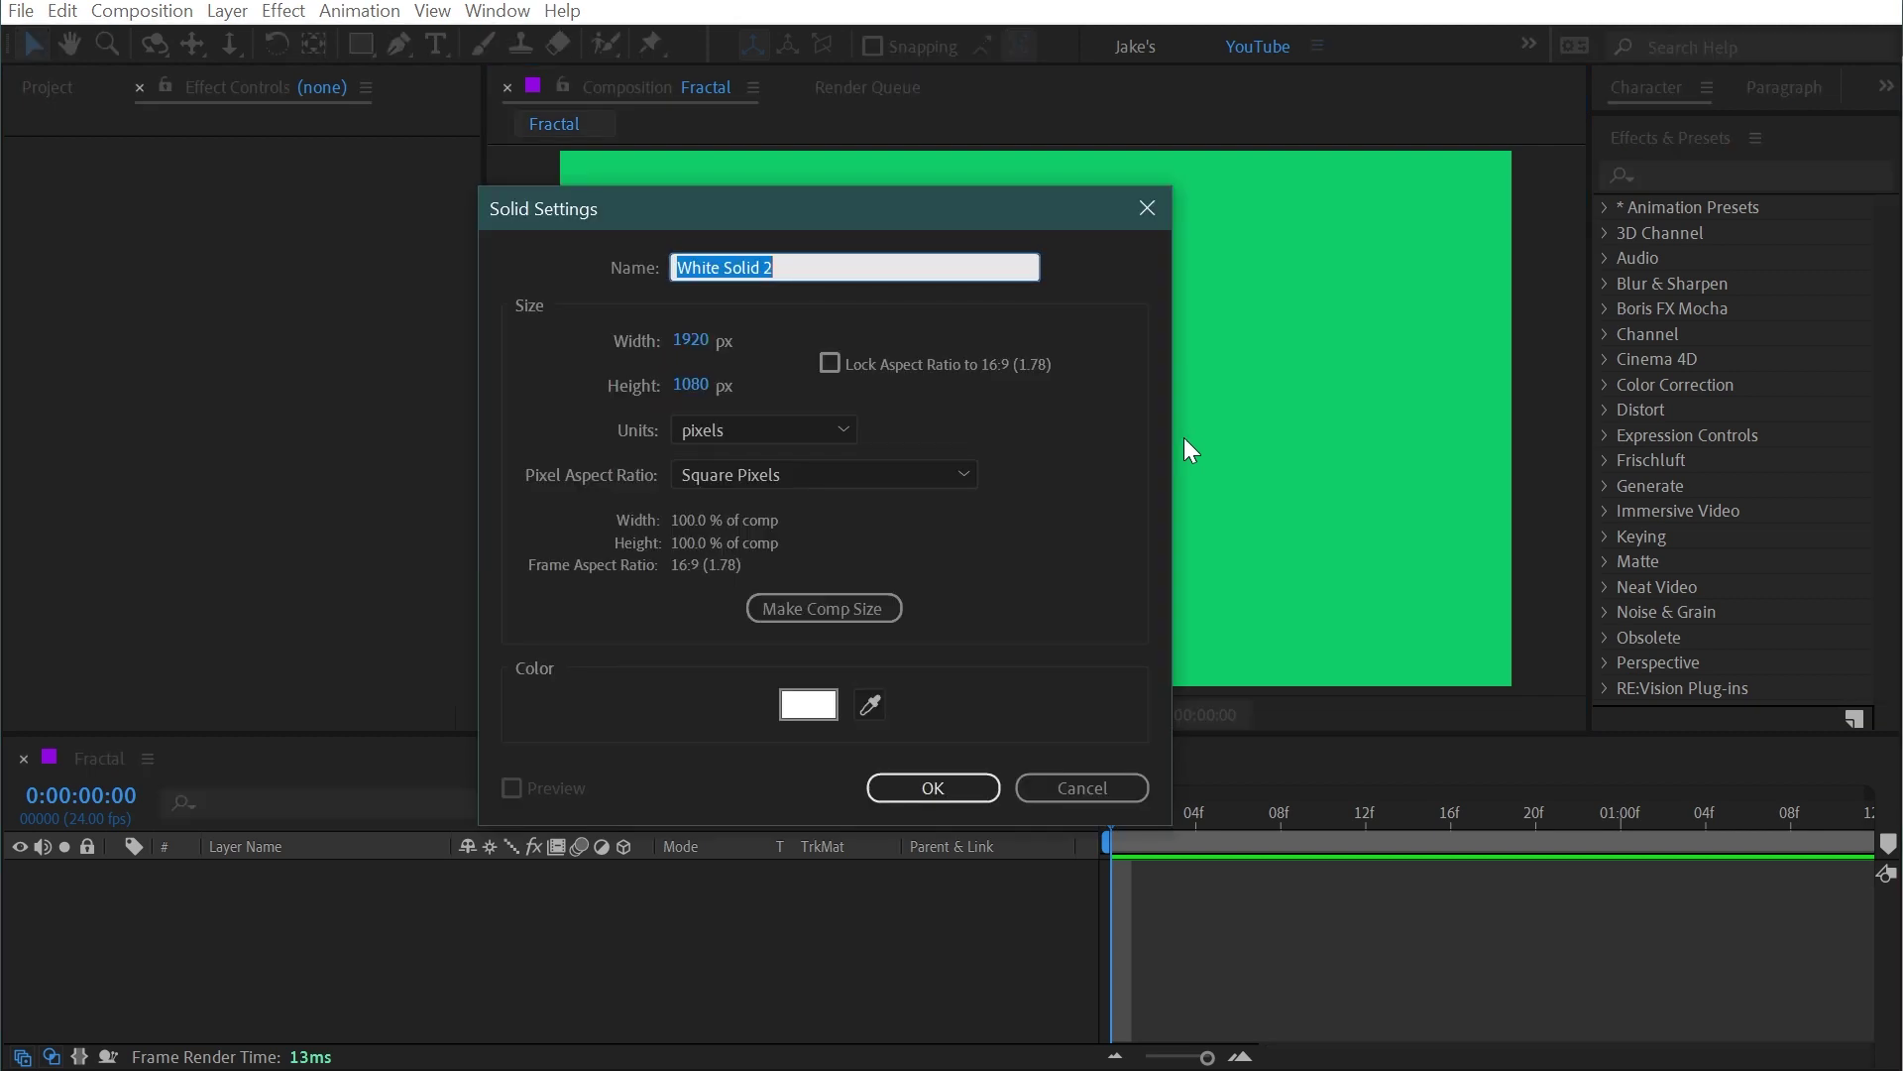
text(Fractal)
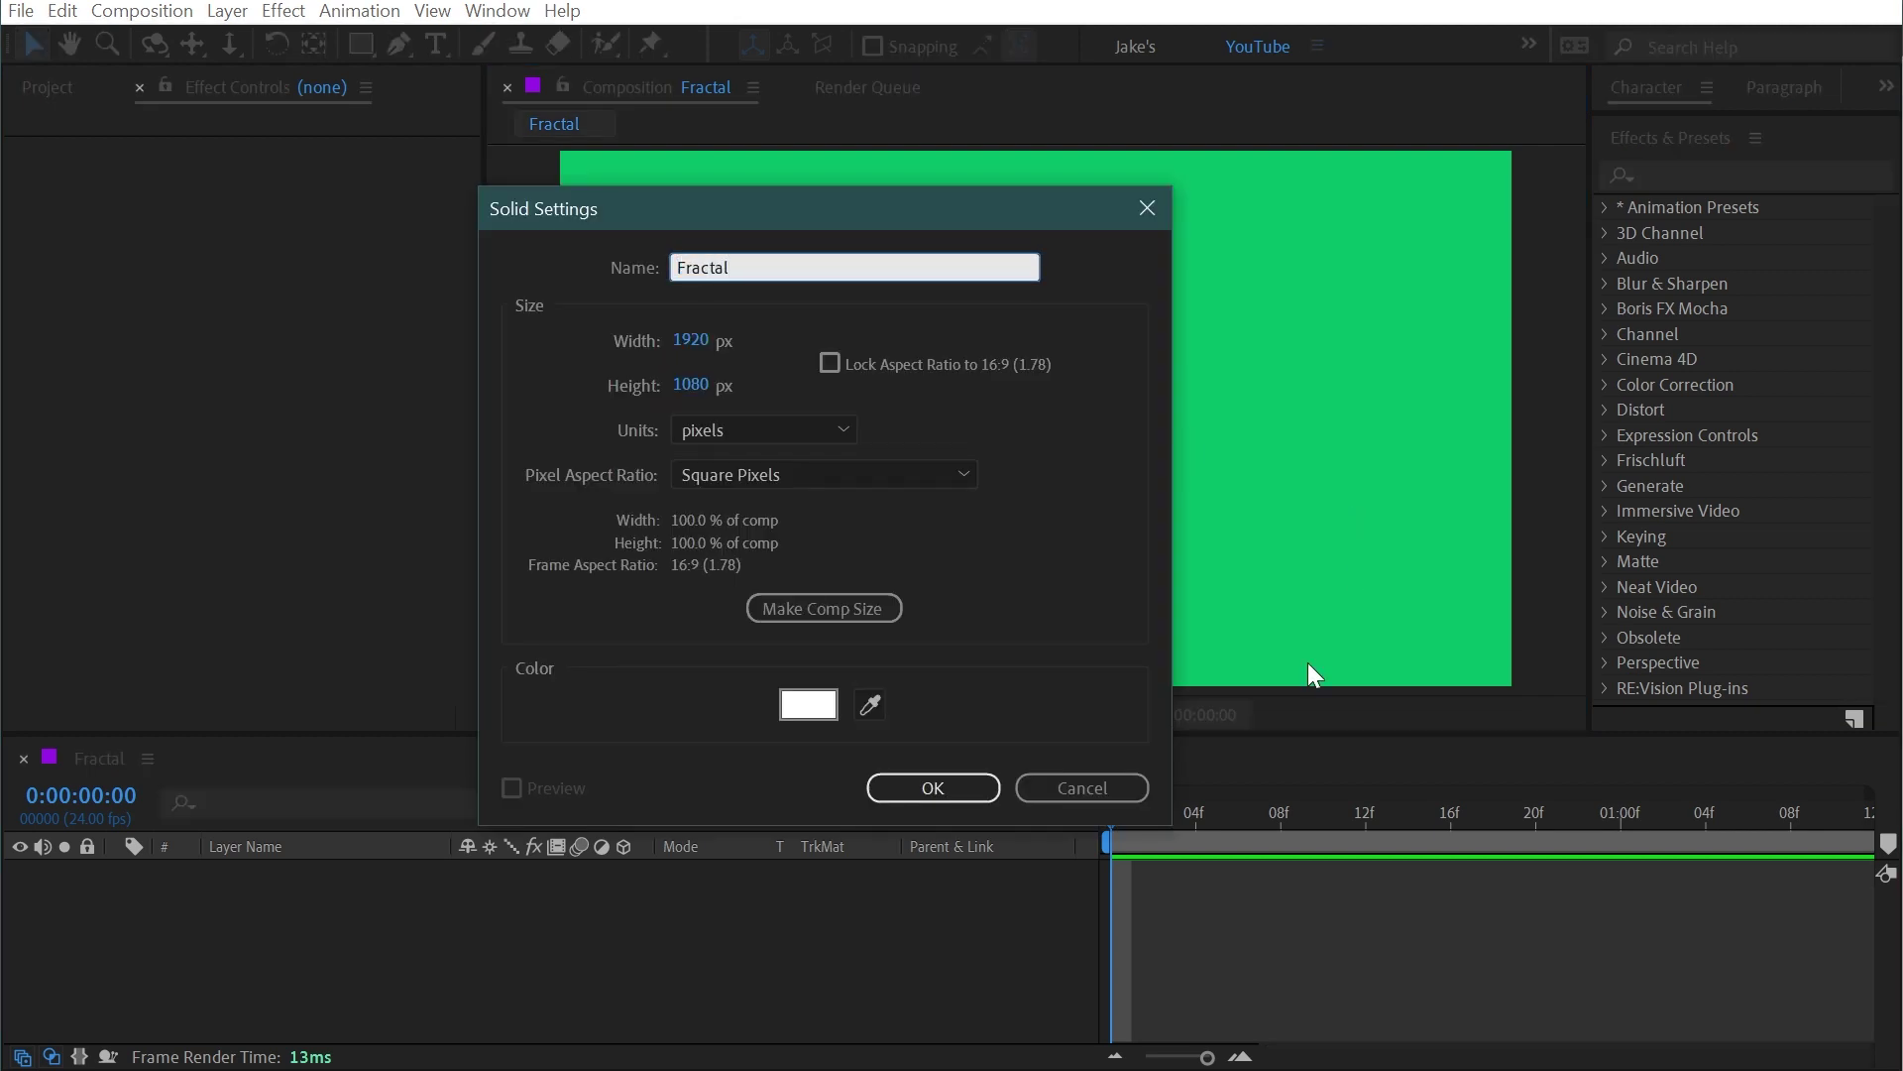
click(962, 785)
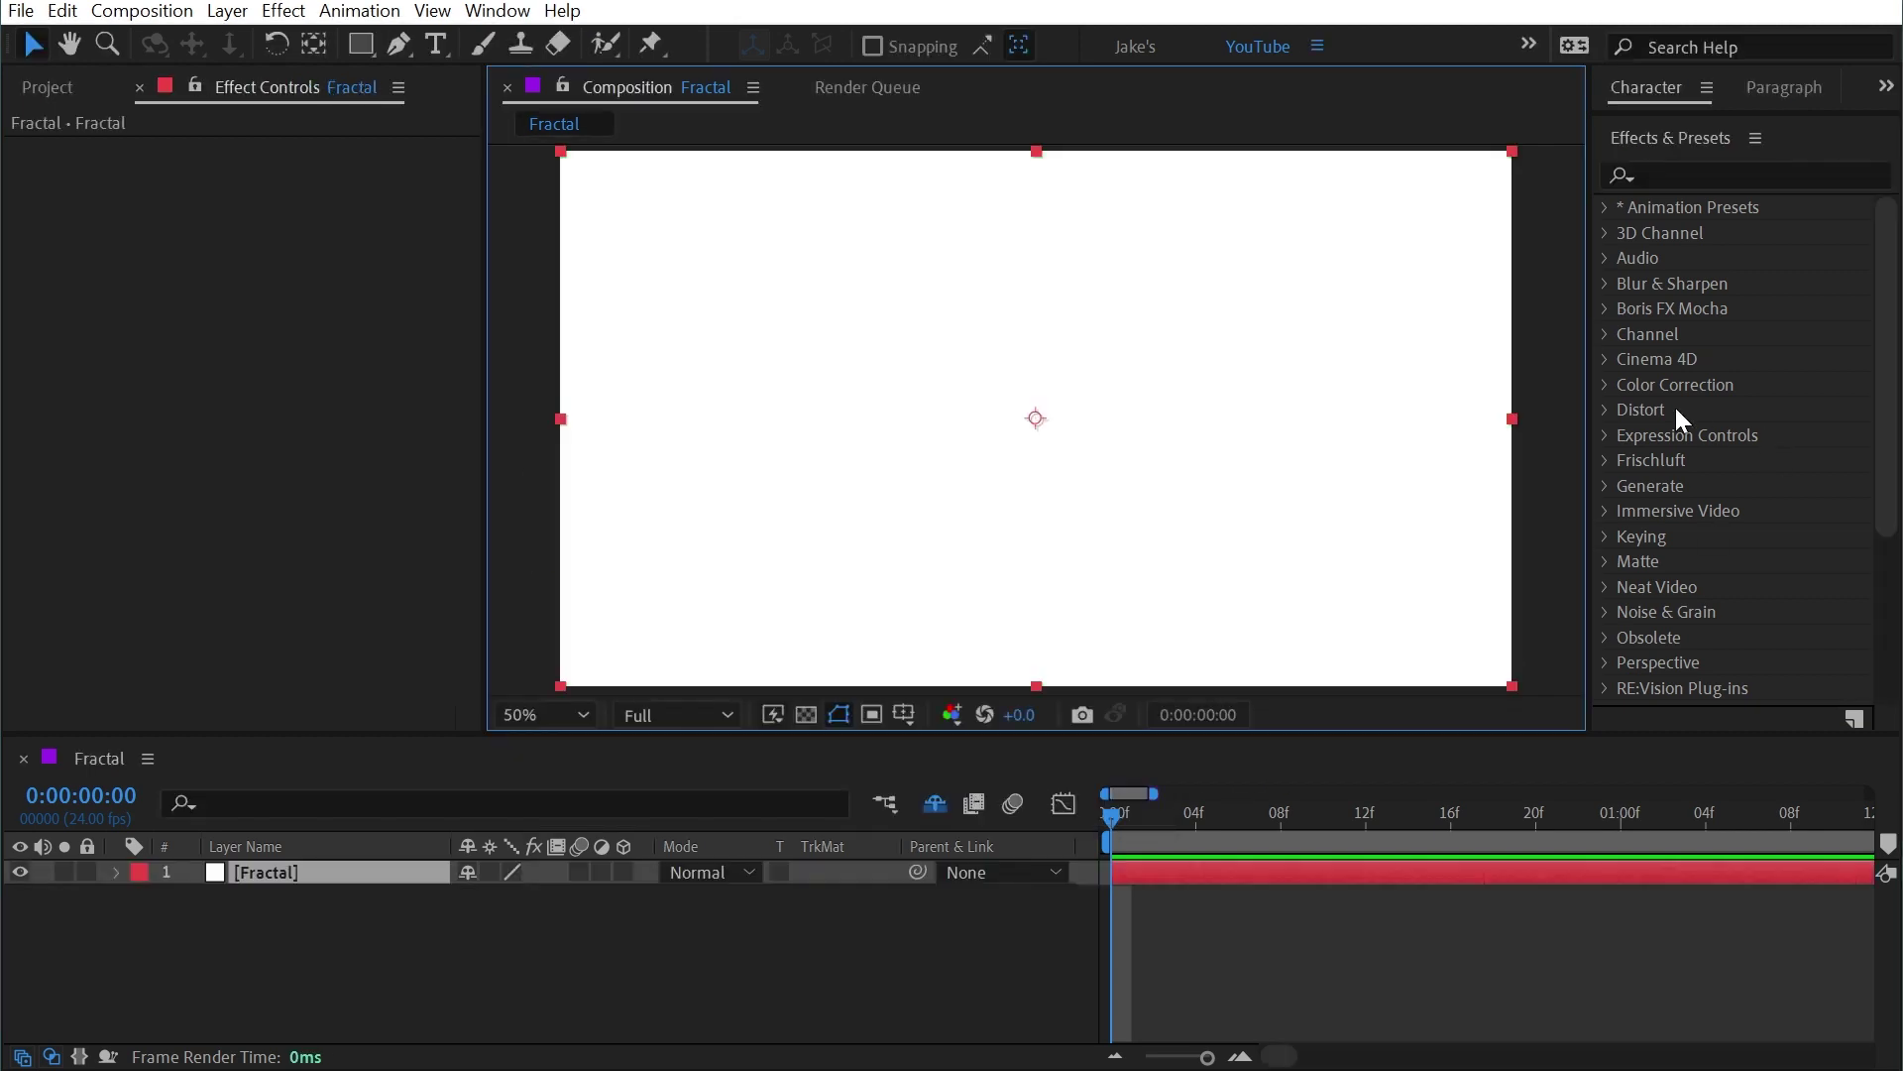
click(1603, 486)
drag(1695, 637, 1094, 428)
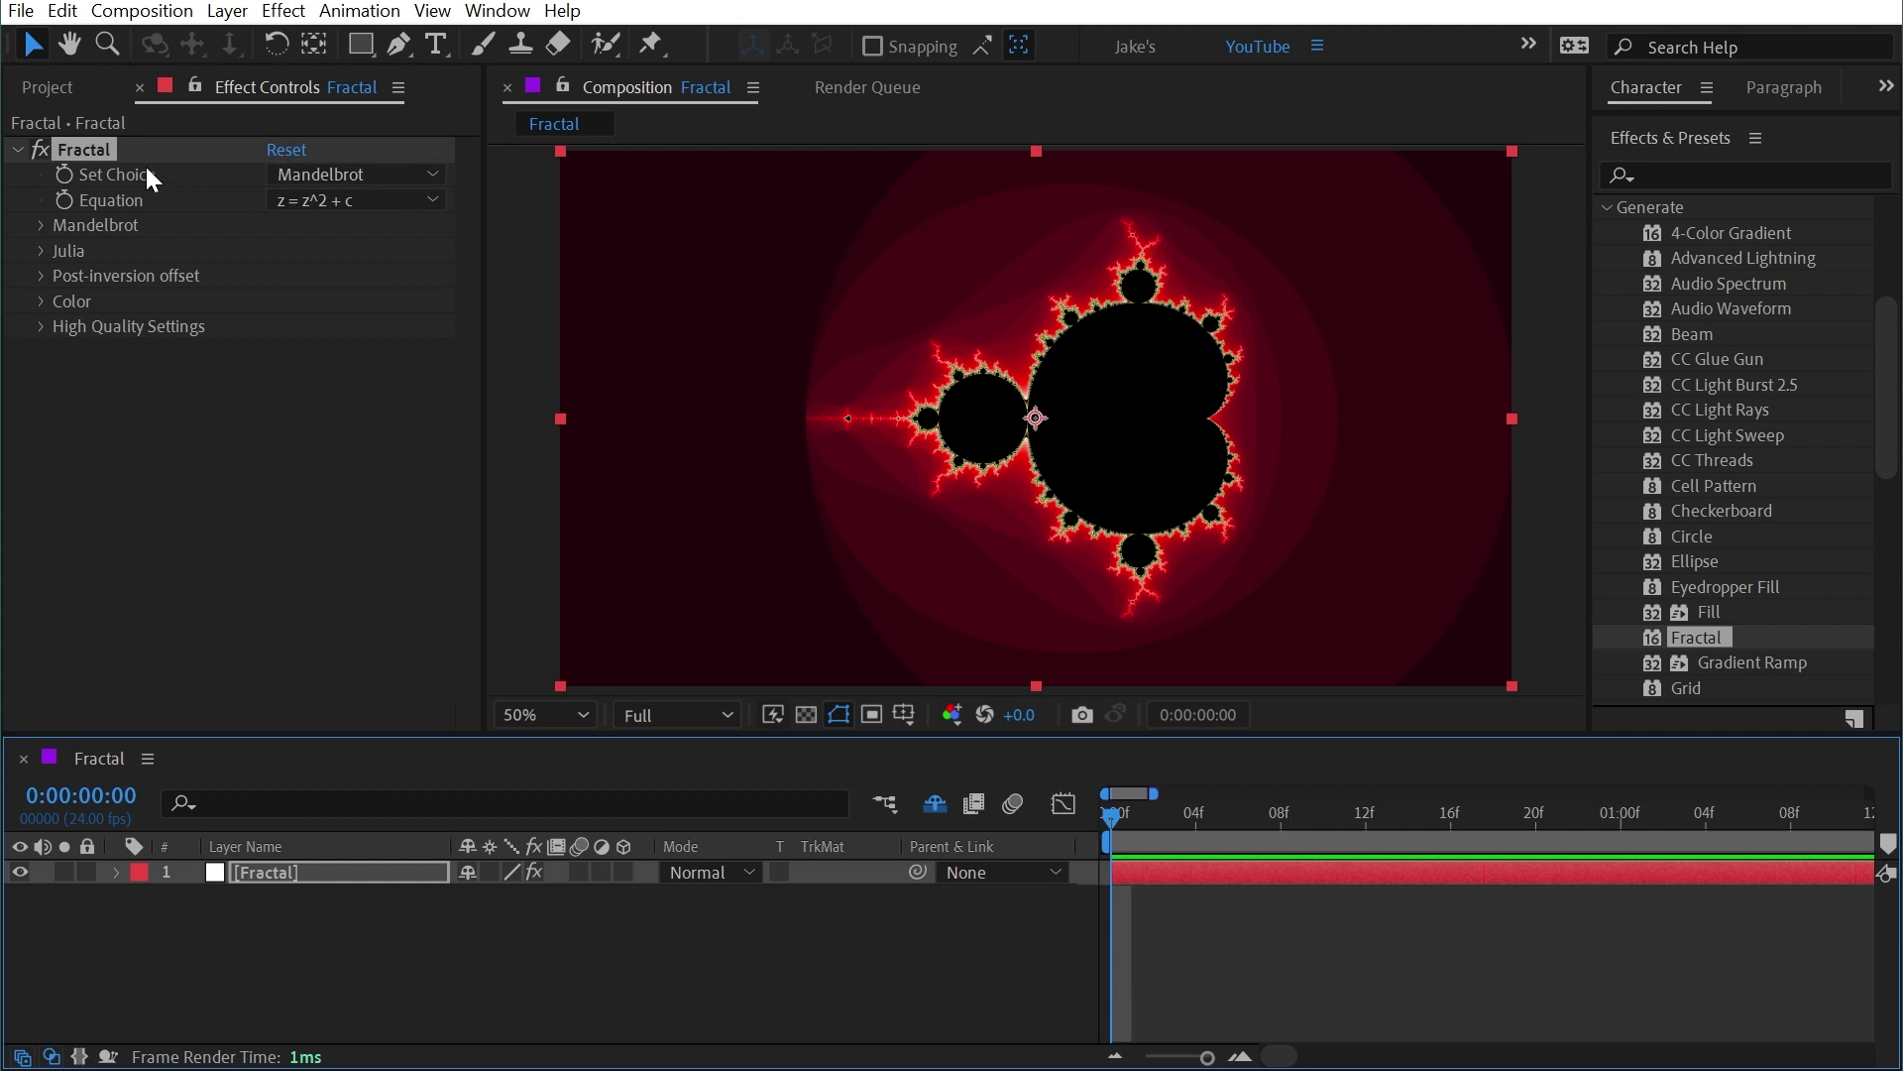
Step: Try Julia as the Fractal effect's set choice and return it to Mandelbrot
click(198, 179)
click(287, 173)
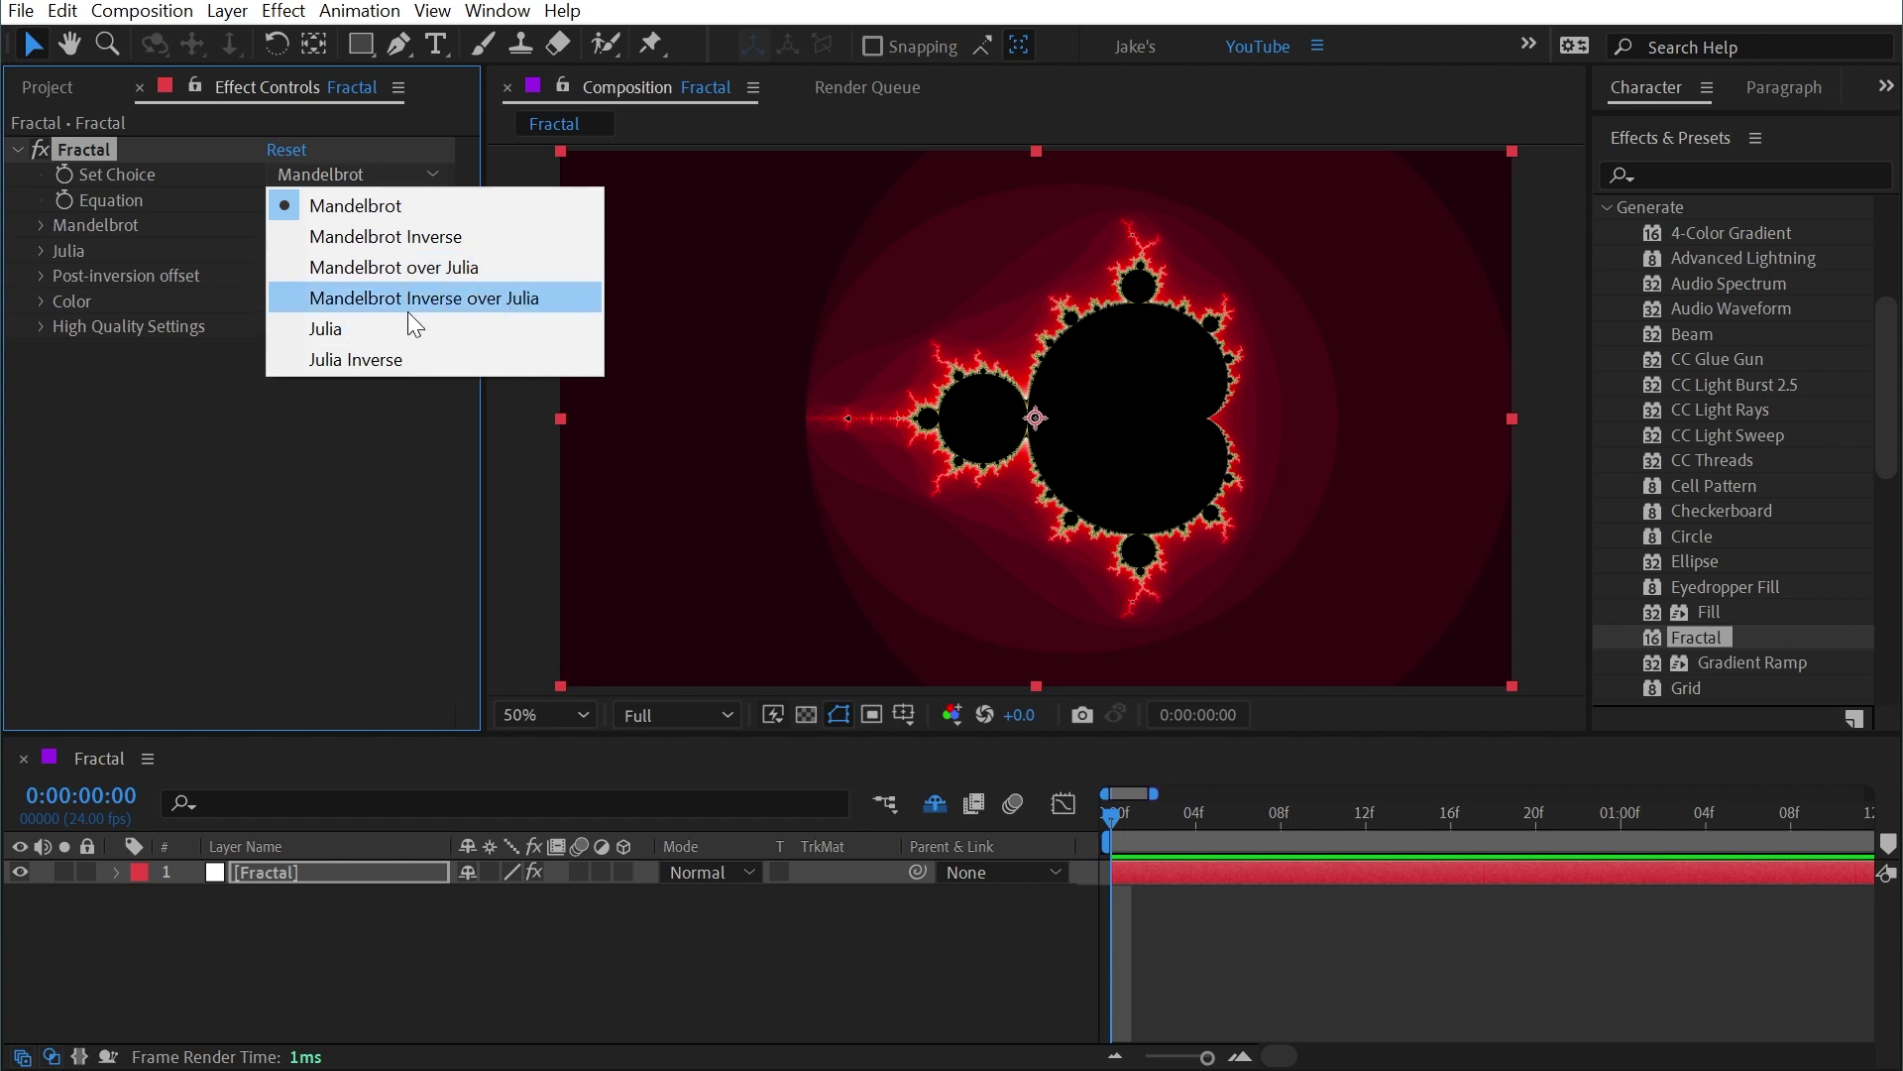
click(329, 335)
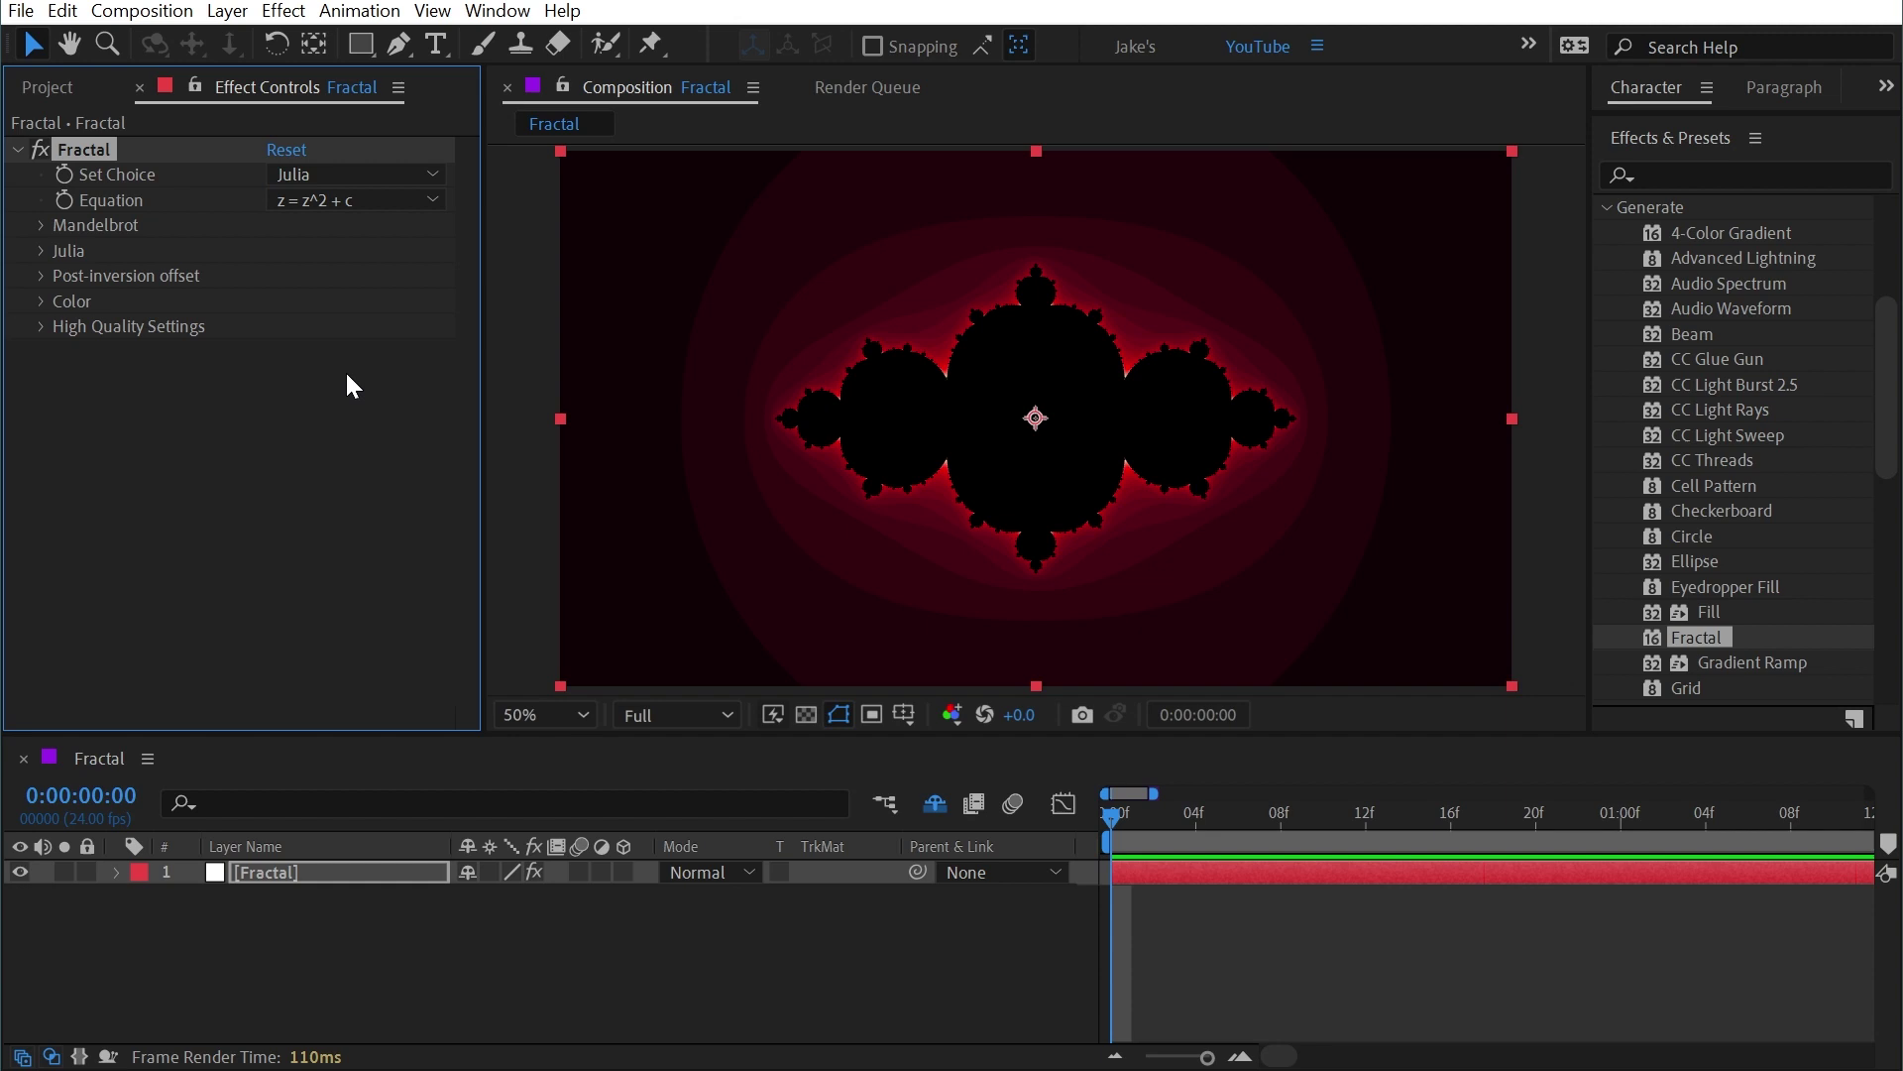
click(293, 166)
click(298, 195)
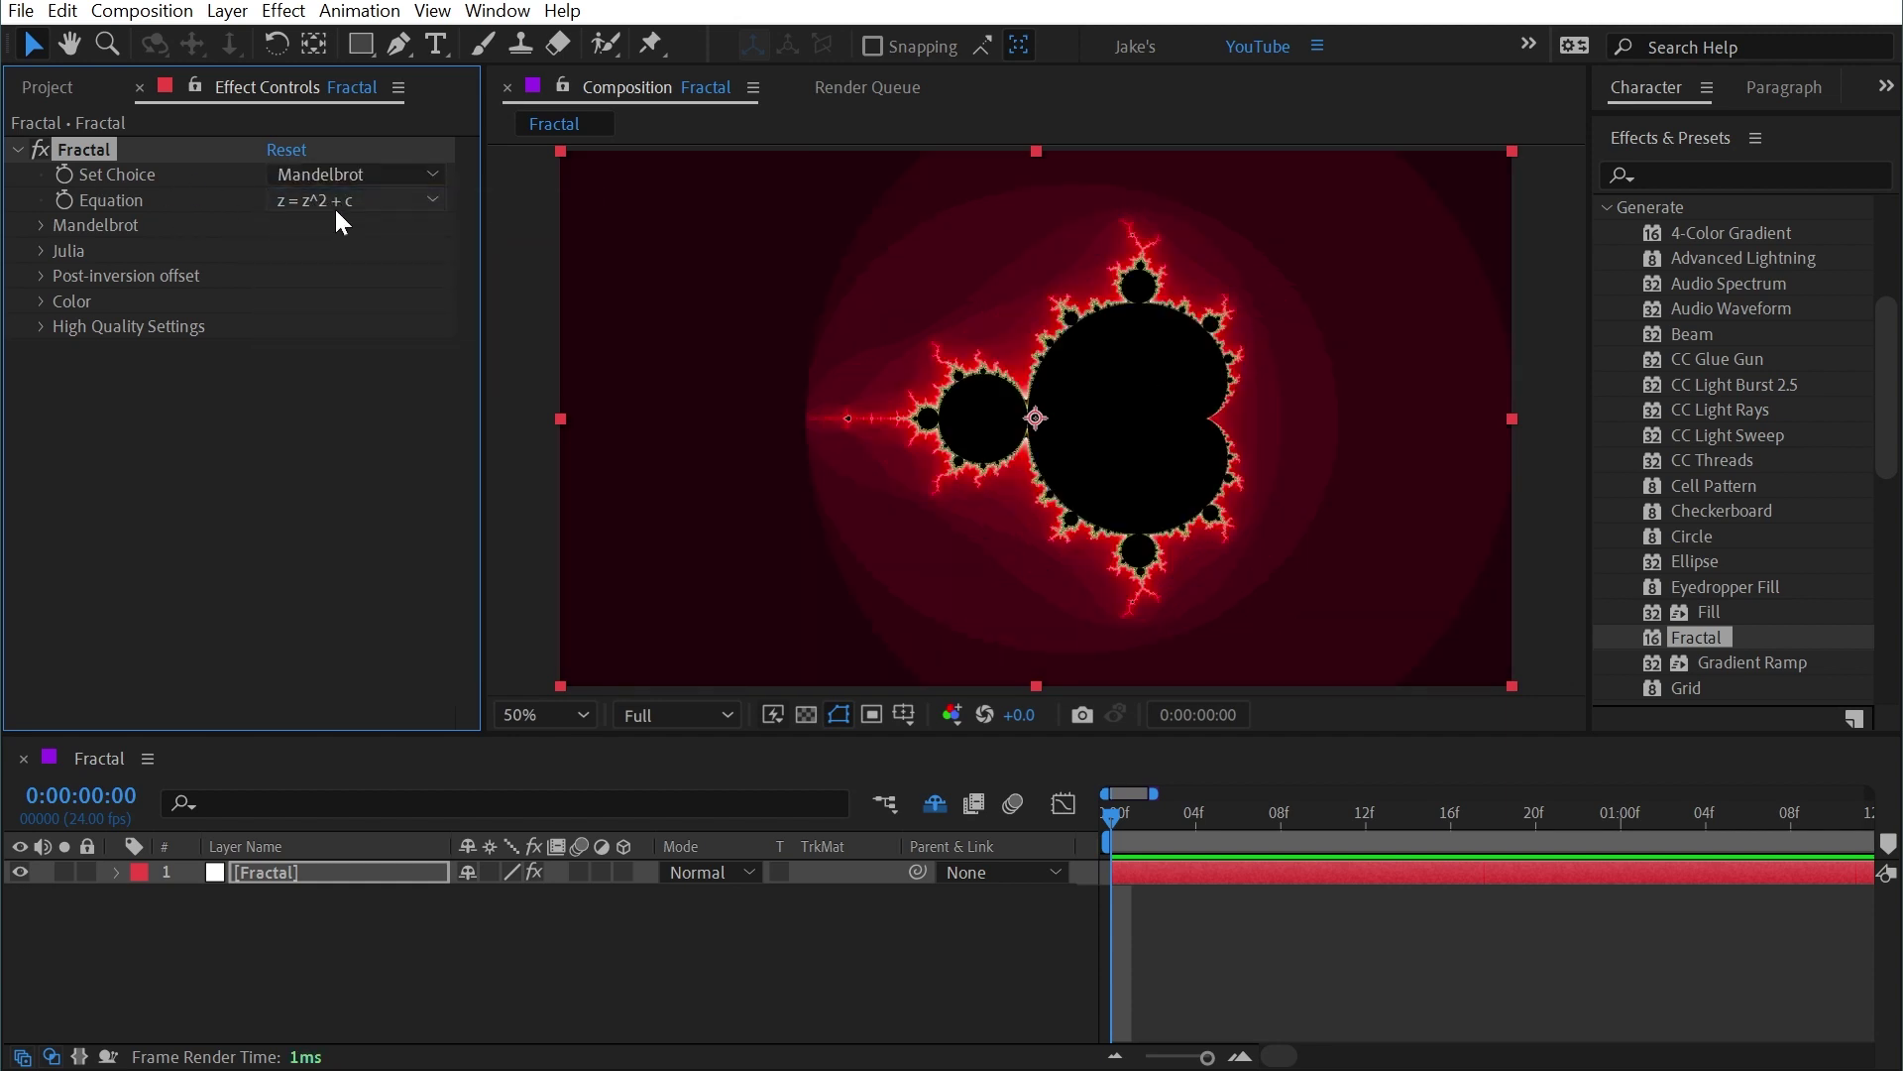
Step: Try the equations z = z^3 + c, z = z^5 + c and z = z^7 + c on the Mandelbrot set
click(343, 205)
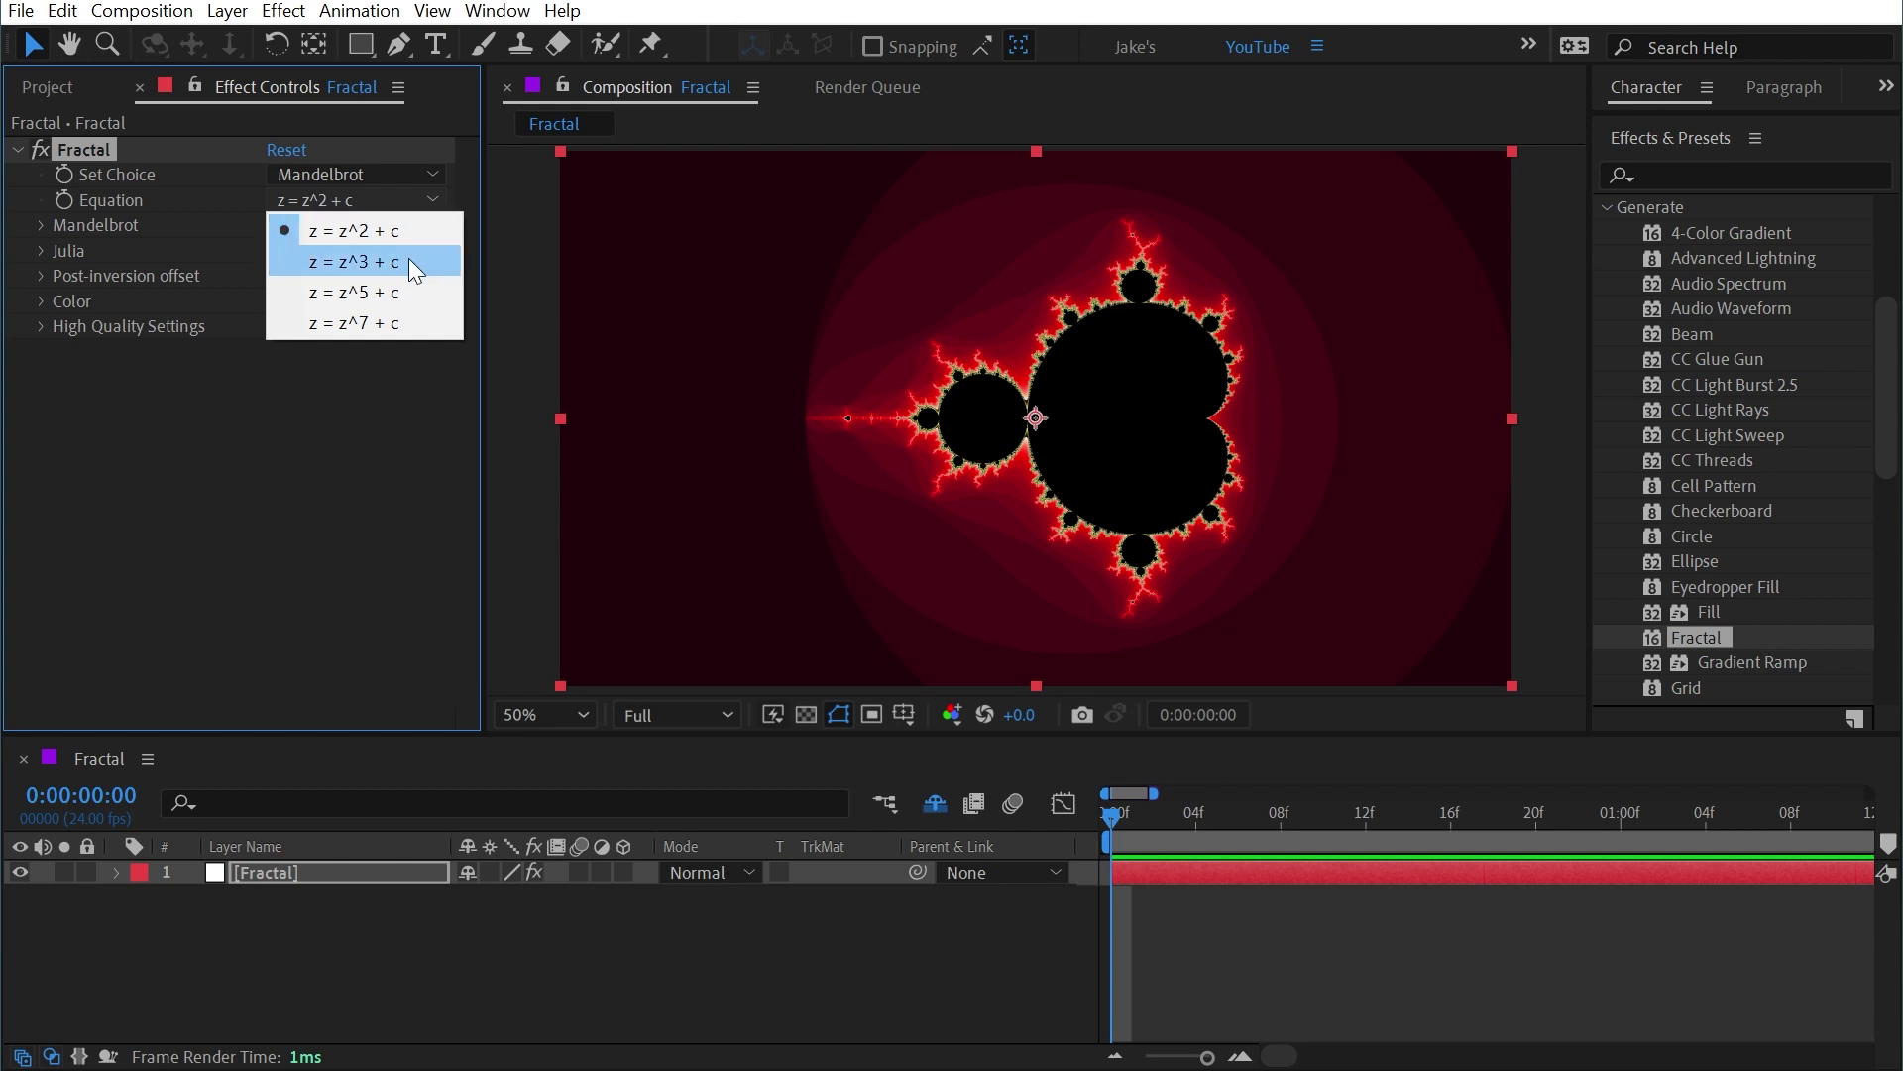
click(353, 261)
click(371, 199)
click(353, 292)
click(362, 200)
click(353, 323)
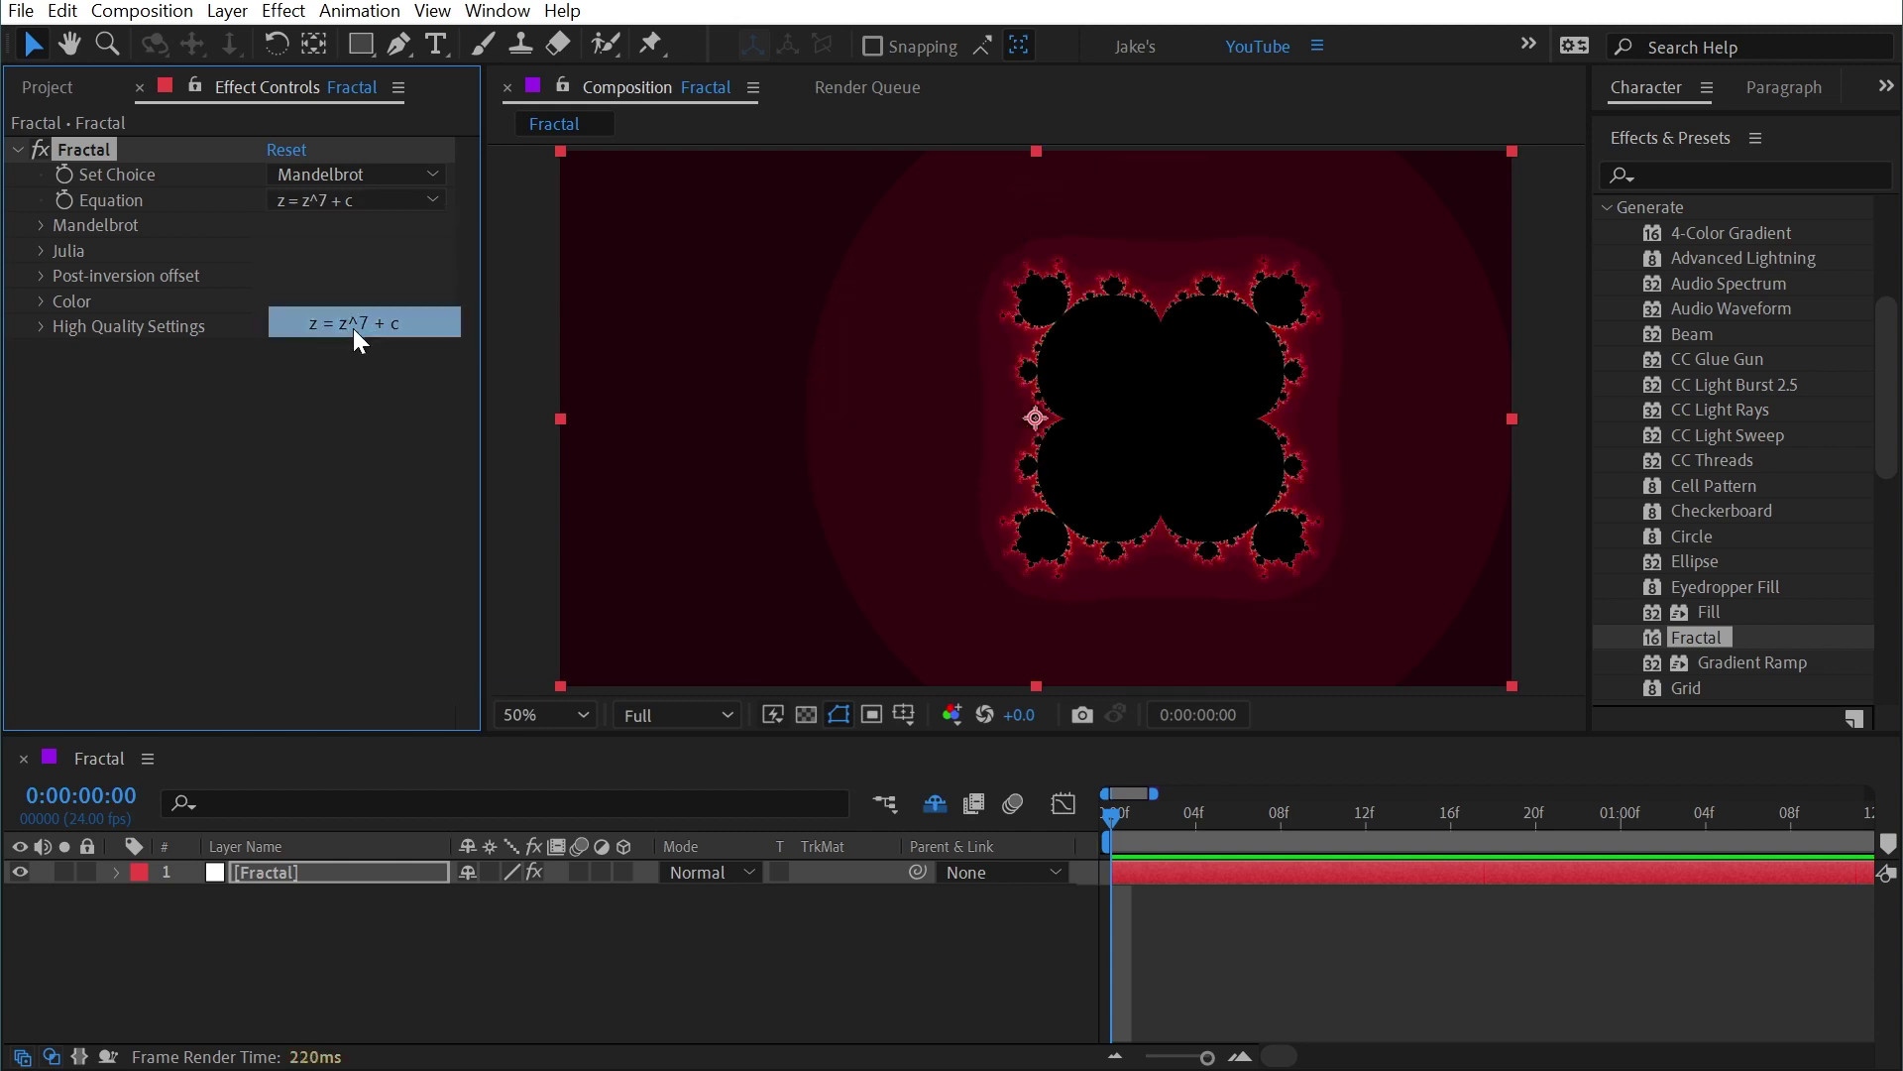
Step: Switch the set choice to Julia and try lower-power equations from z = z^5 + c down to z = z^2 + c
click(347, 174)
click(349, 234)
click(341, 200)
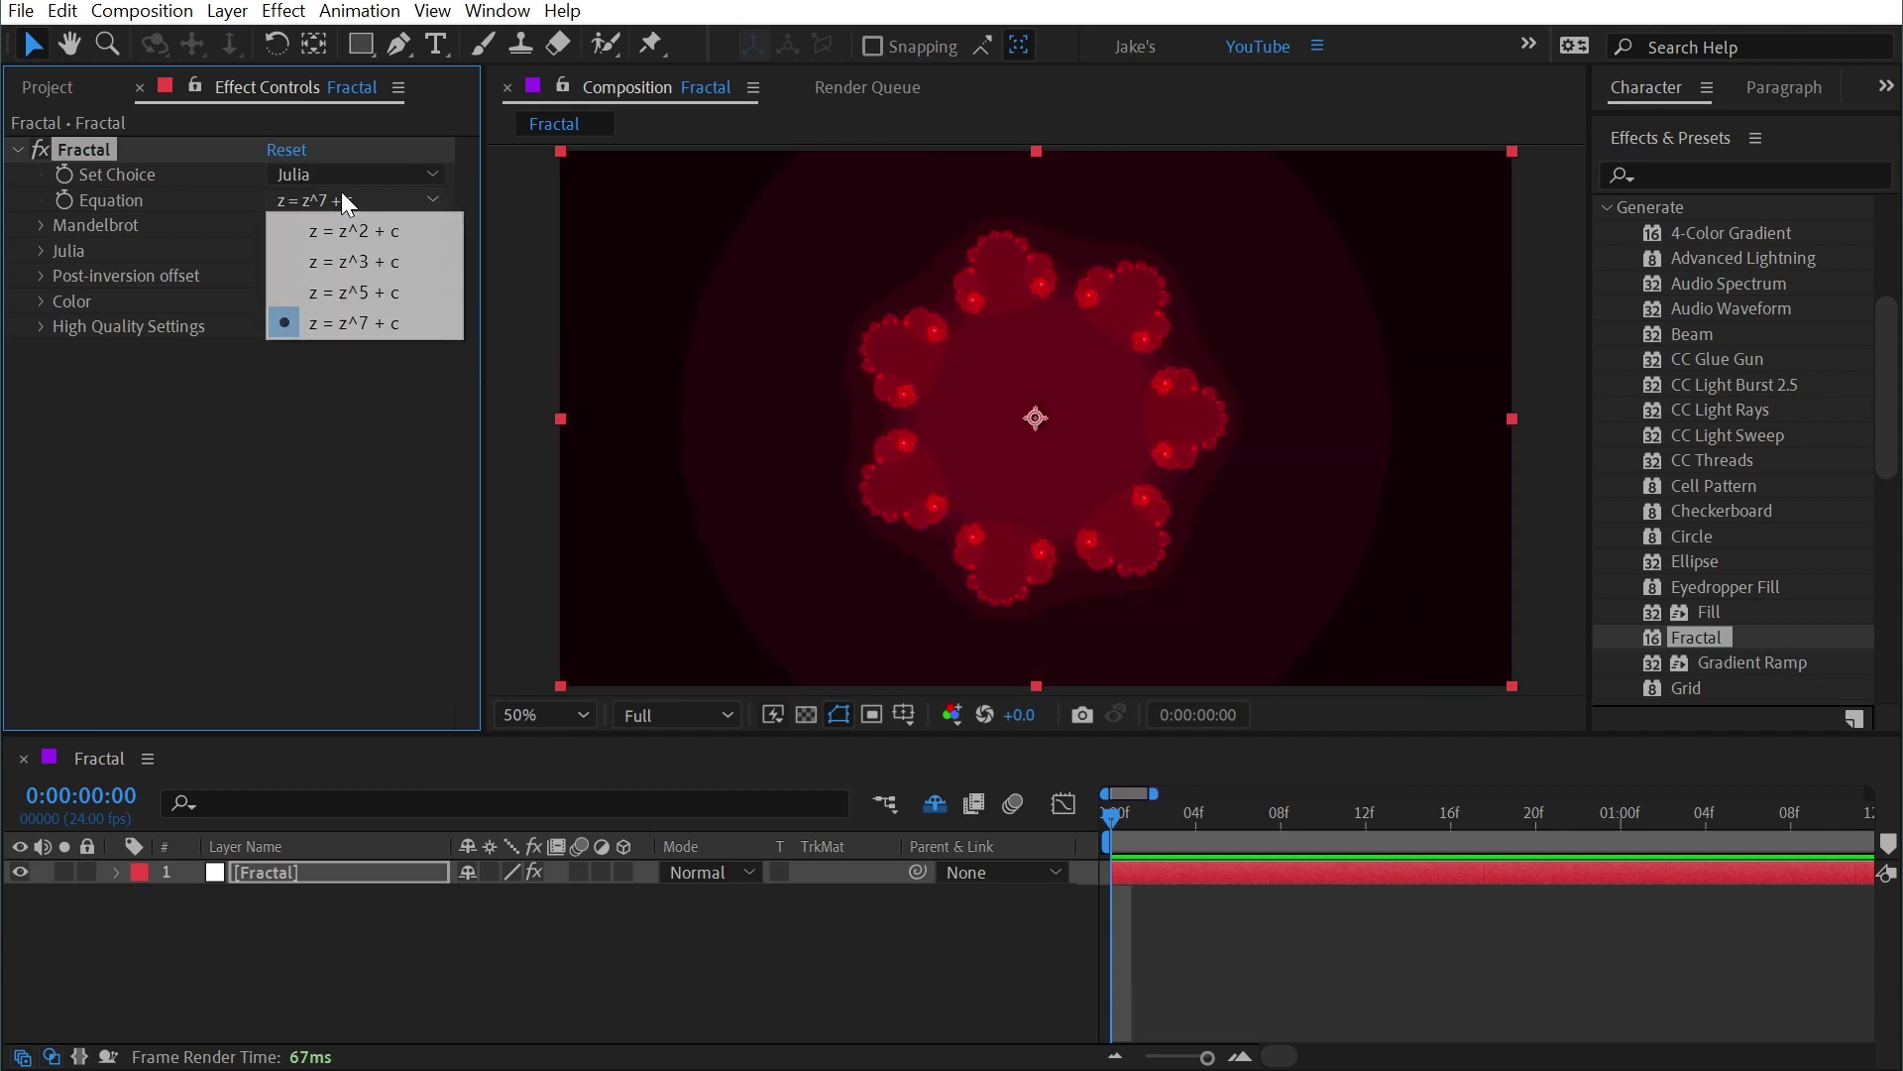
click(347, 291)
click(343, 195)
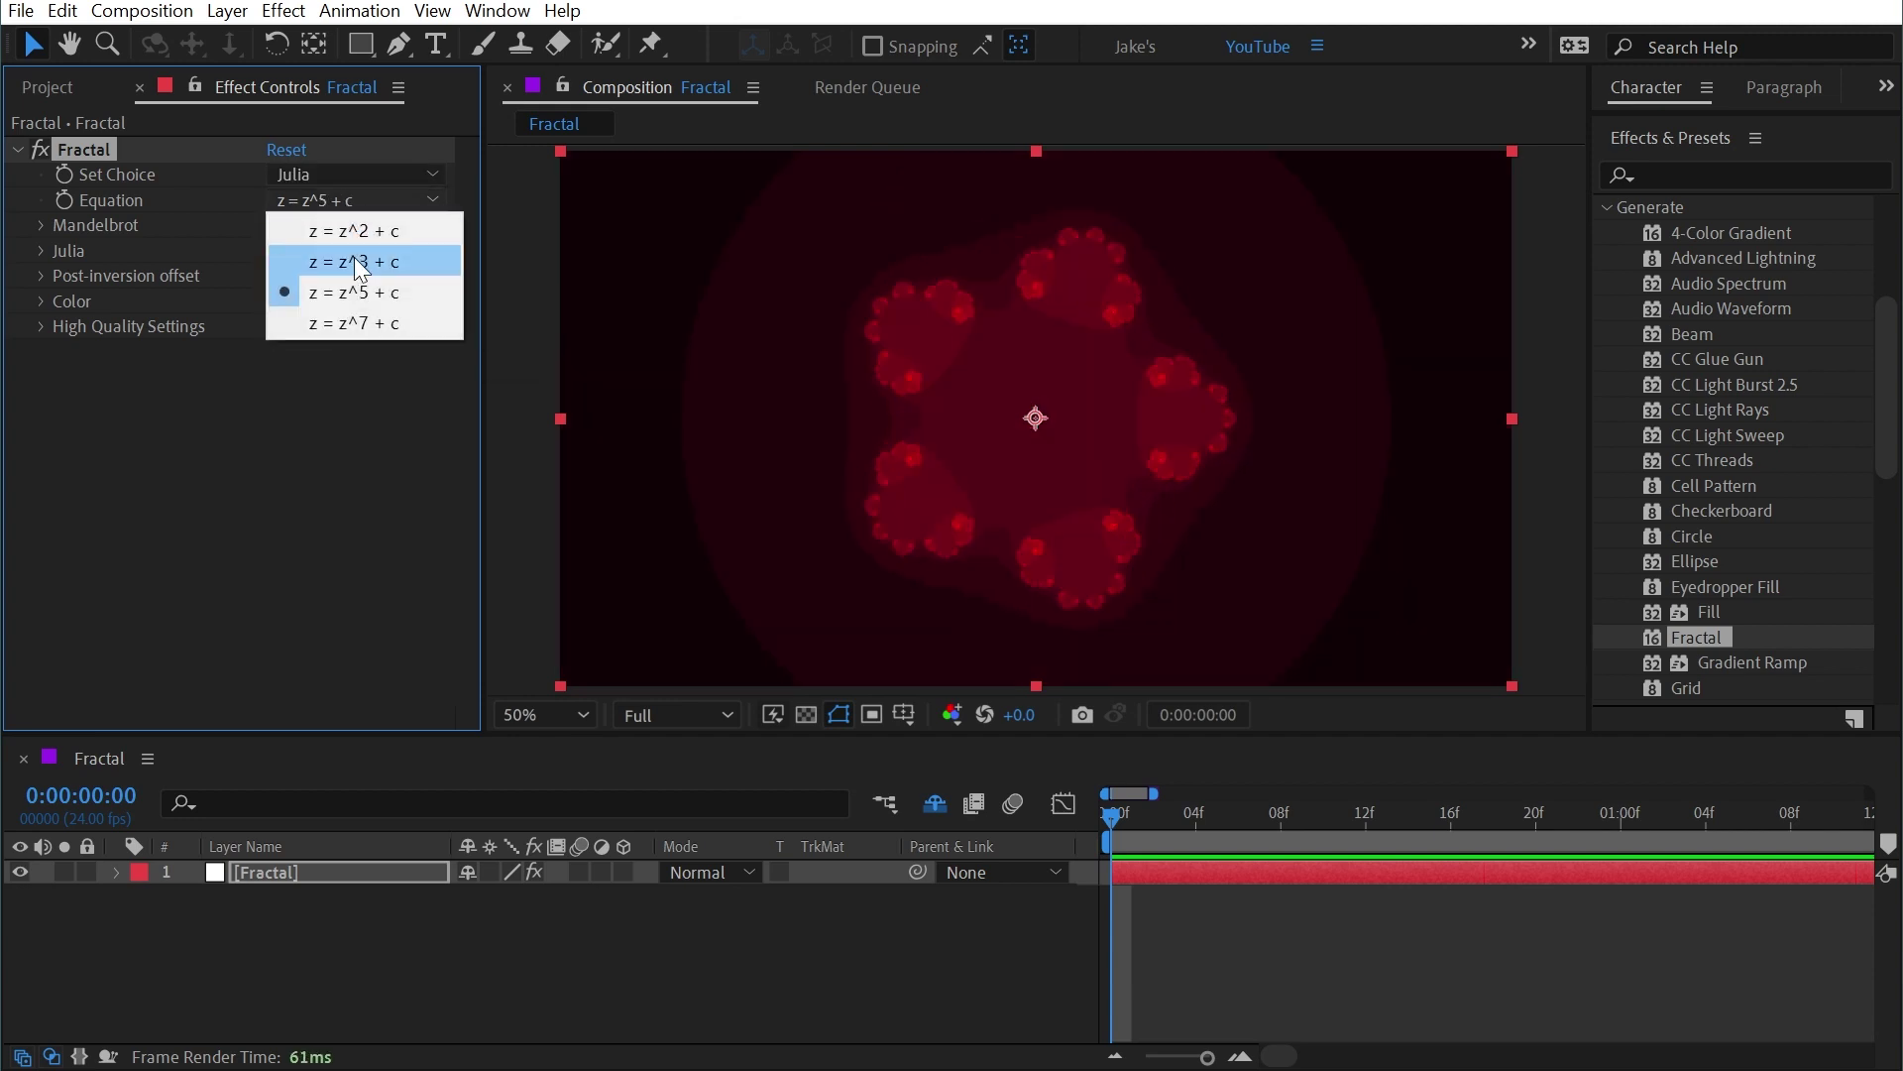
click(354, 257)
Step: Try Mandelbrot Inverse and Mandelbrot over Julia as the set choice, and set it back to Mandelbrot
click(347, 175)
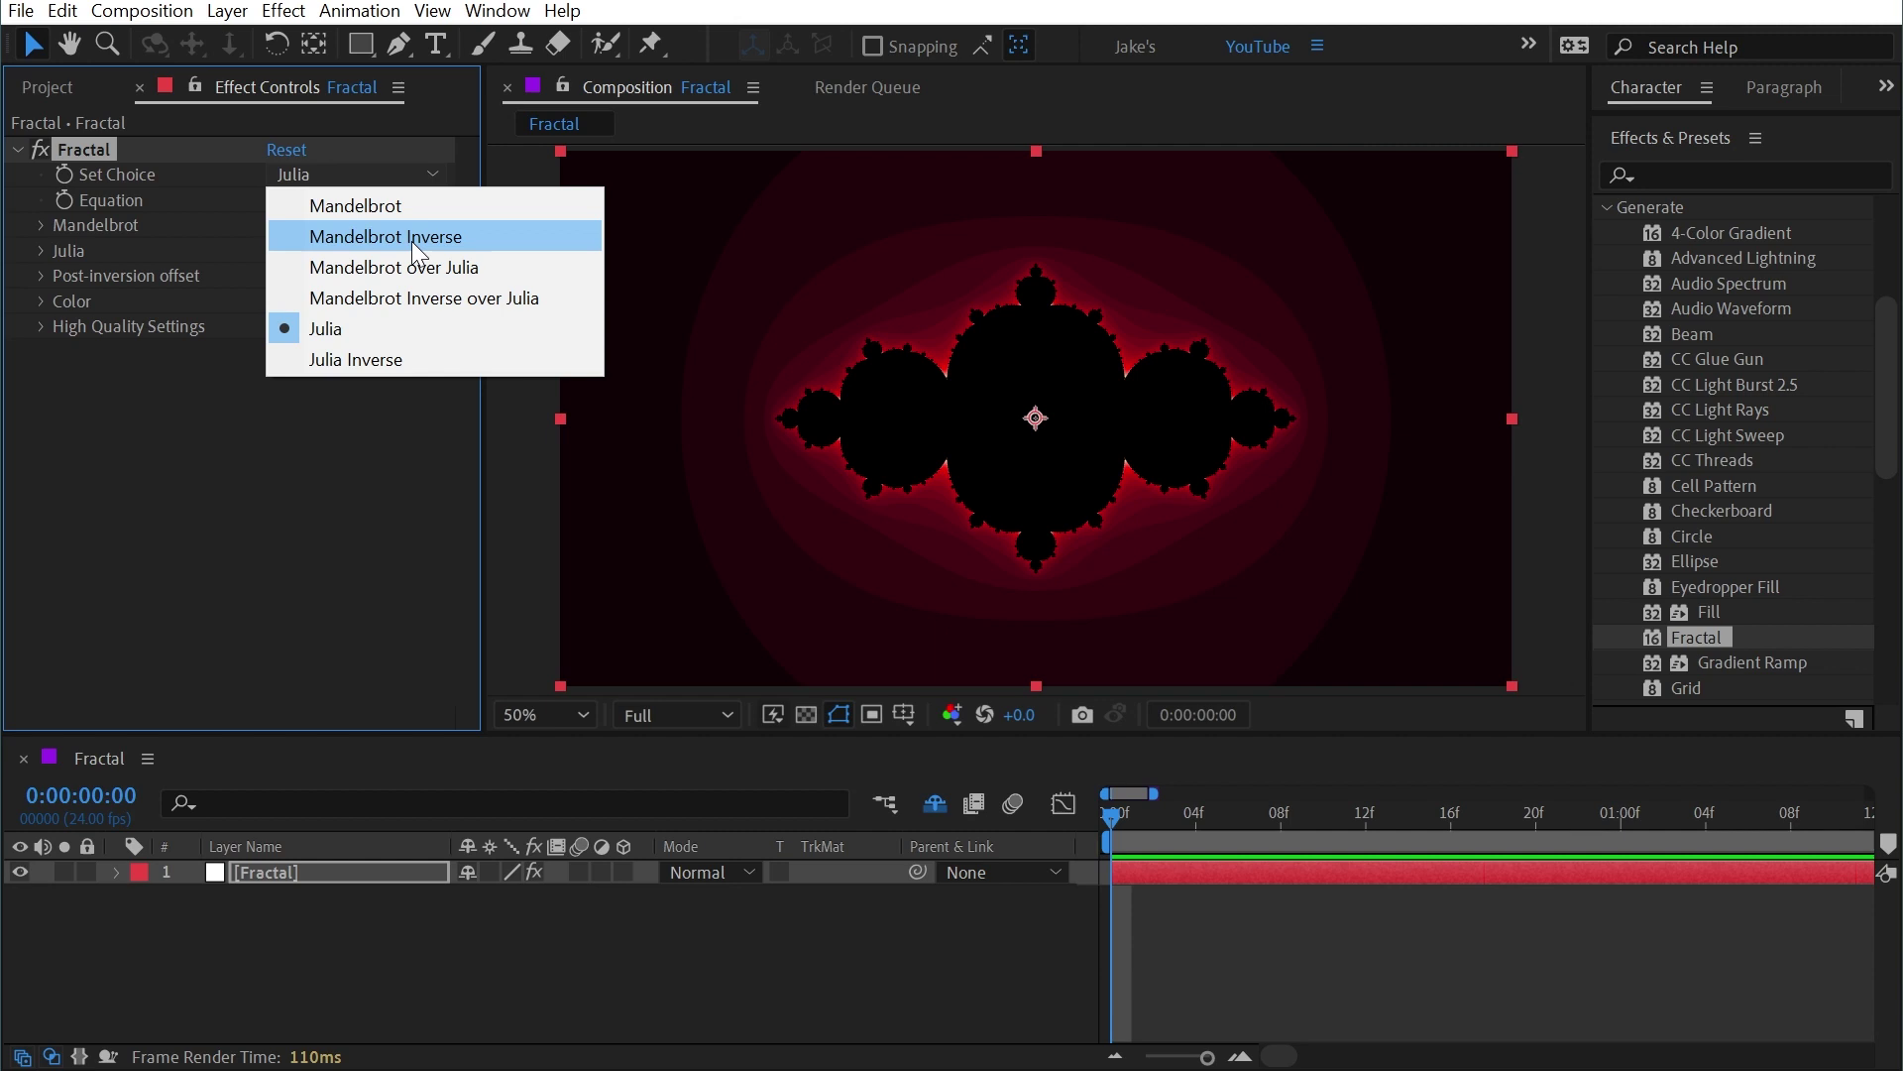
click(413, 241)
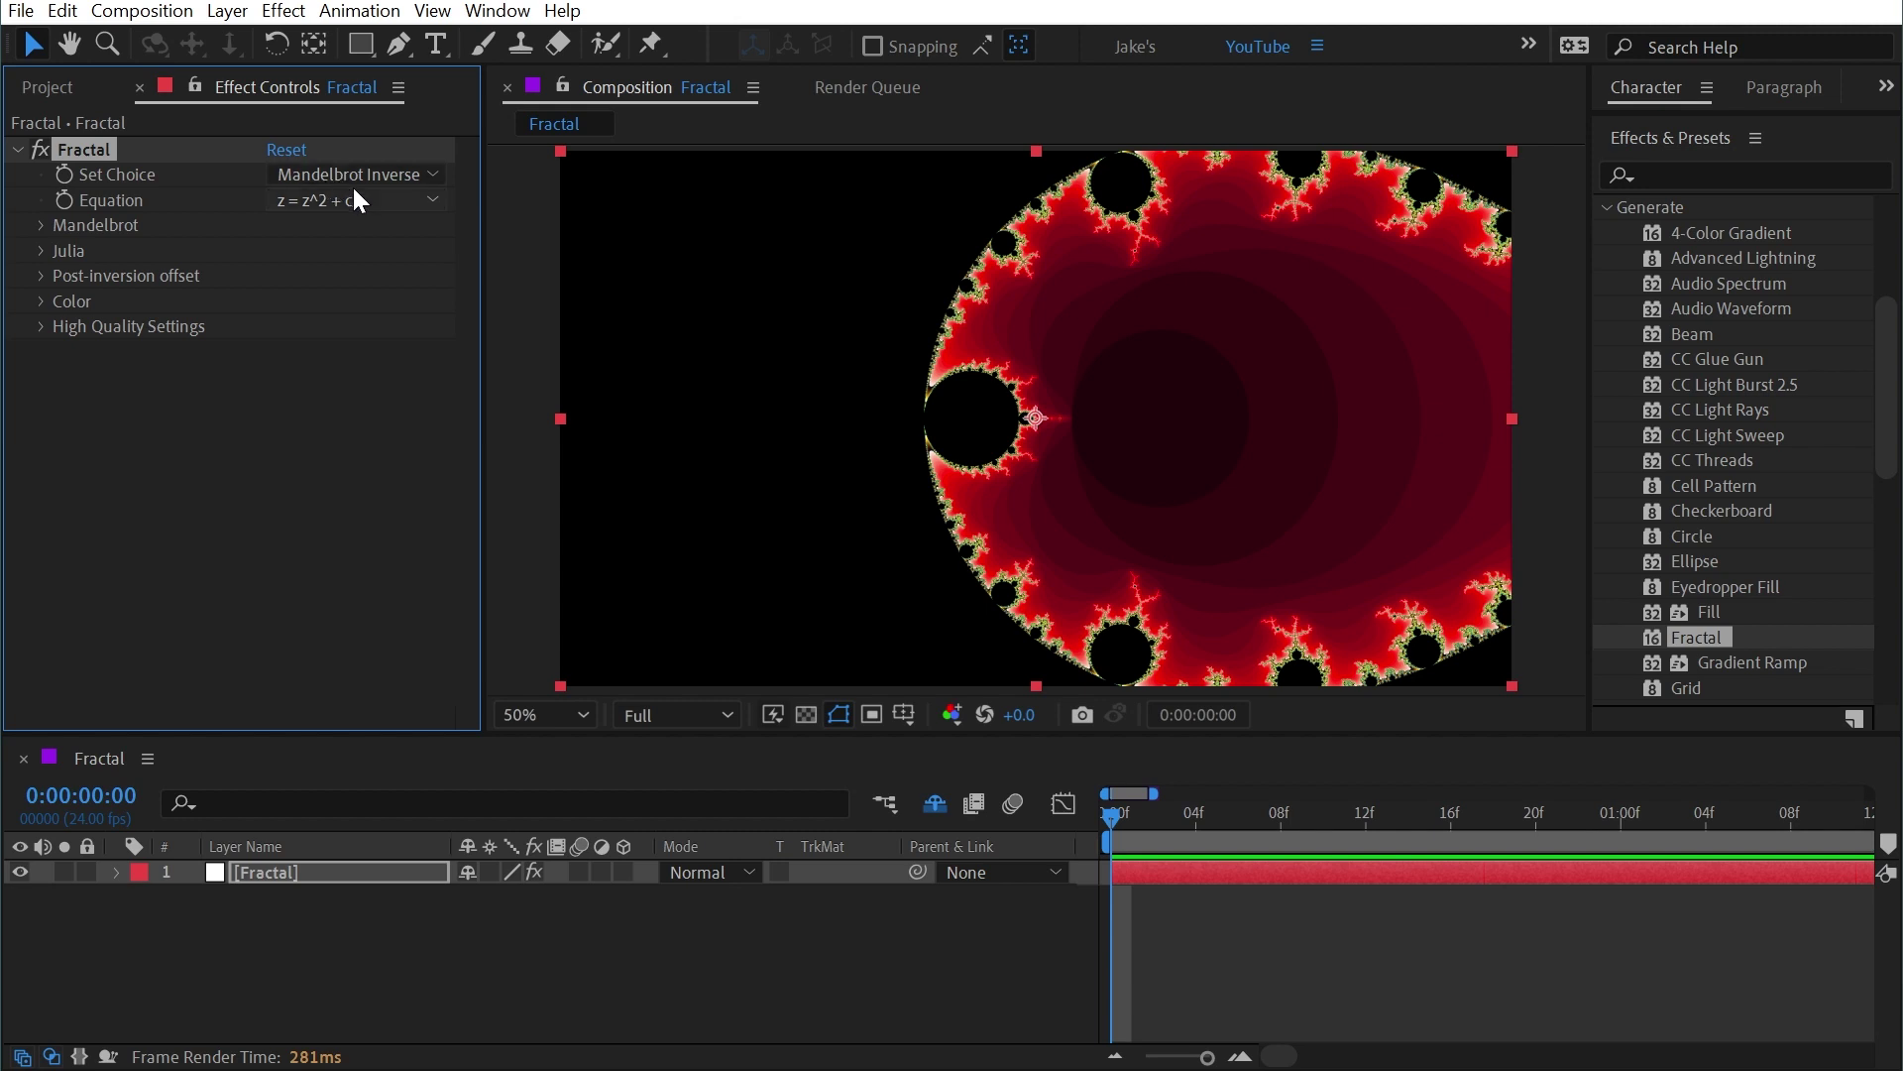
click(304, 174)
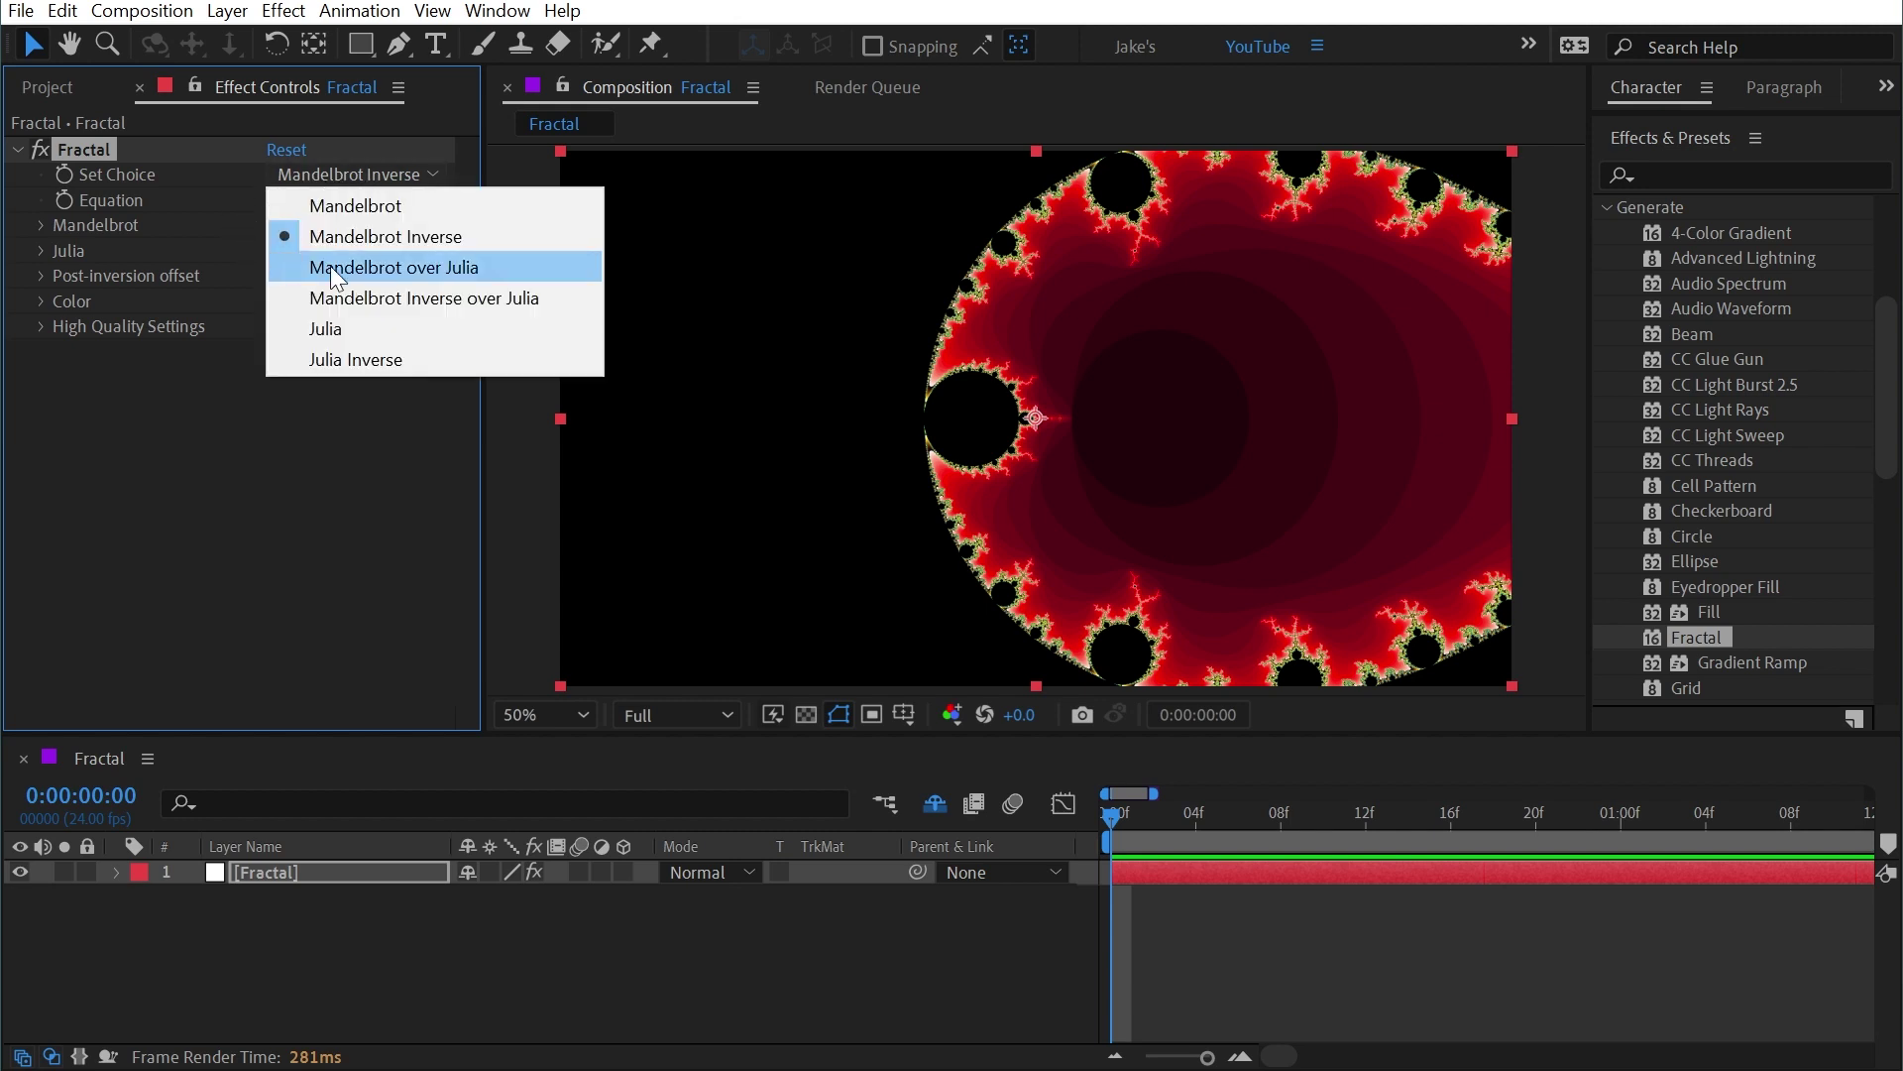
click(336, 265)
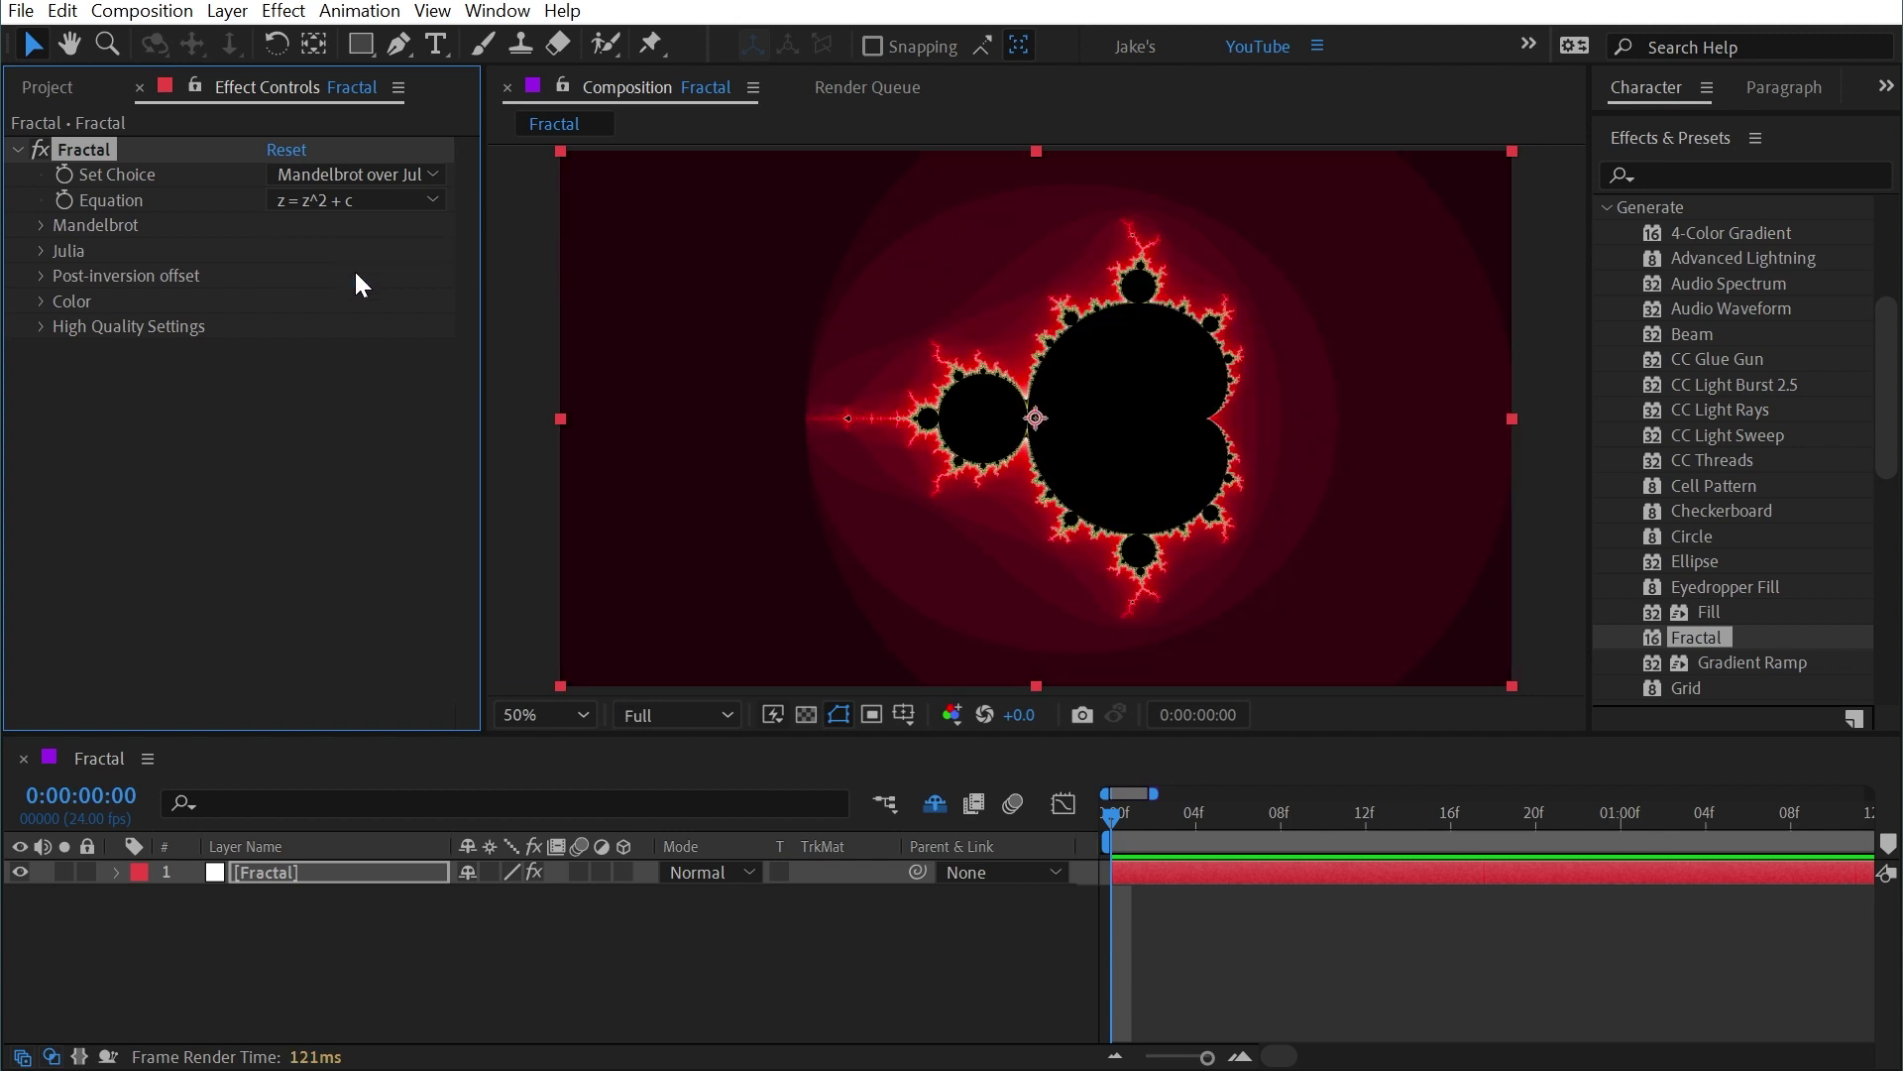
click(388, 178)
click(384, 206)
click(352, 174)
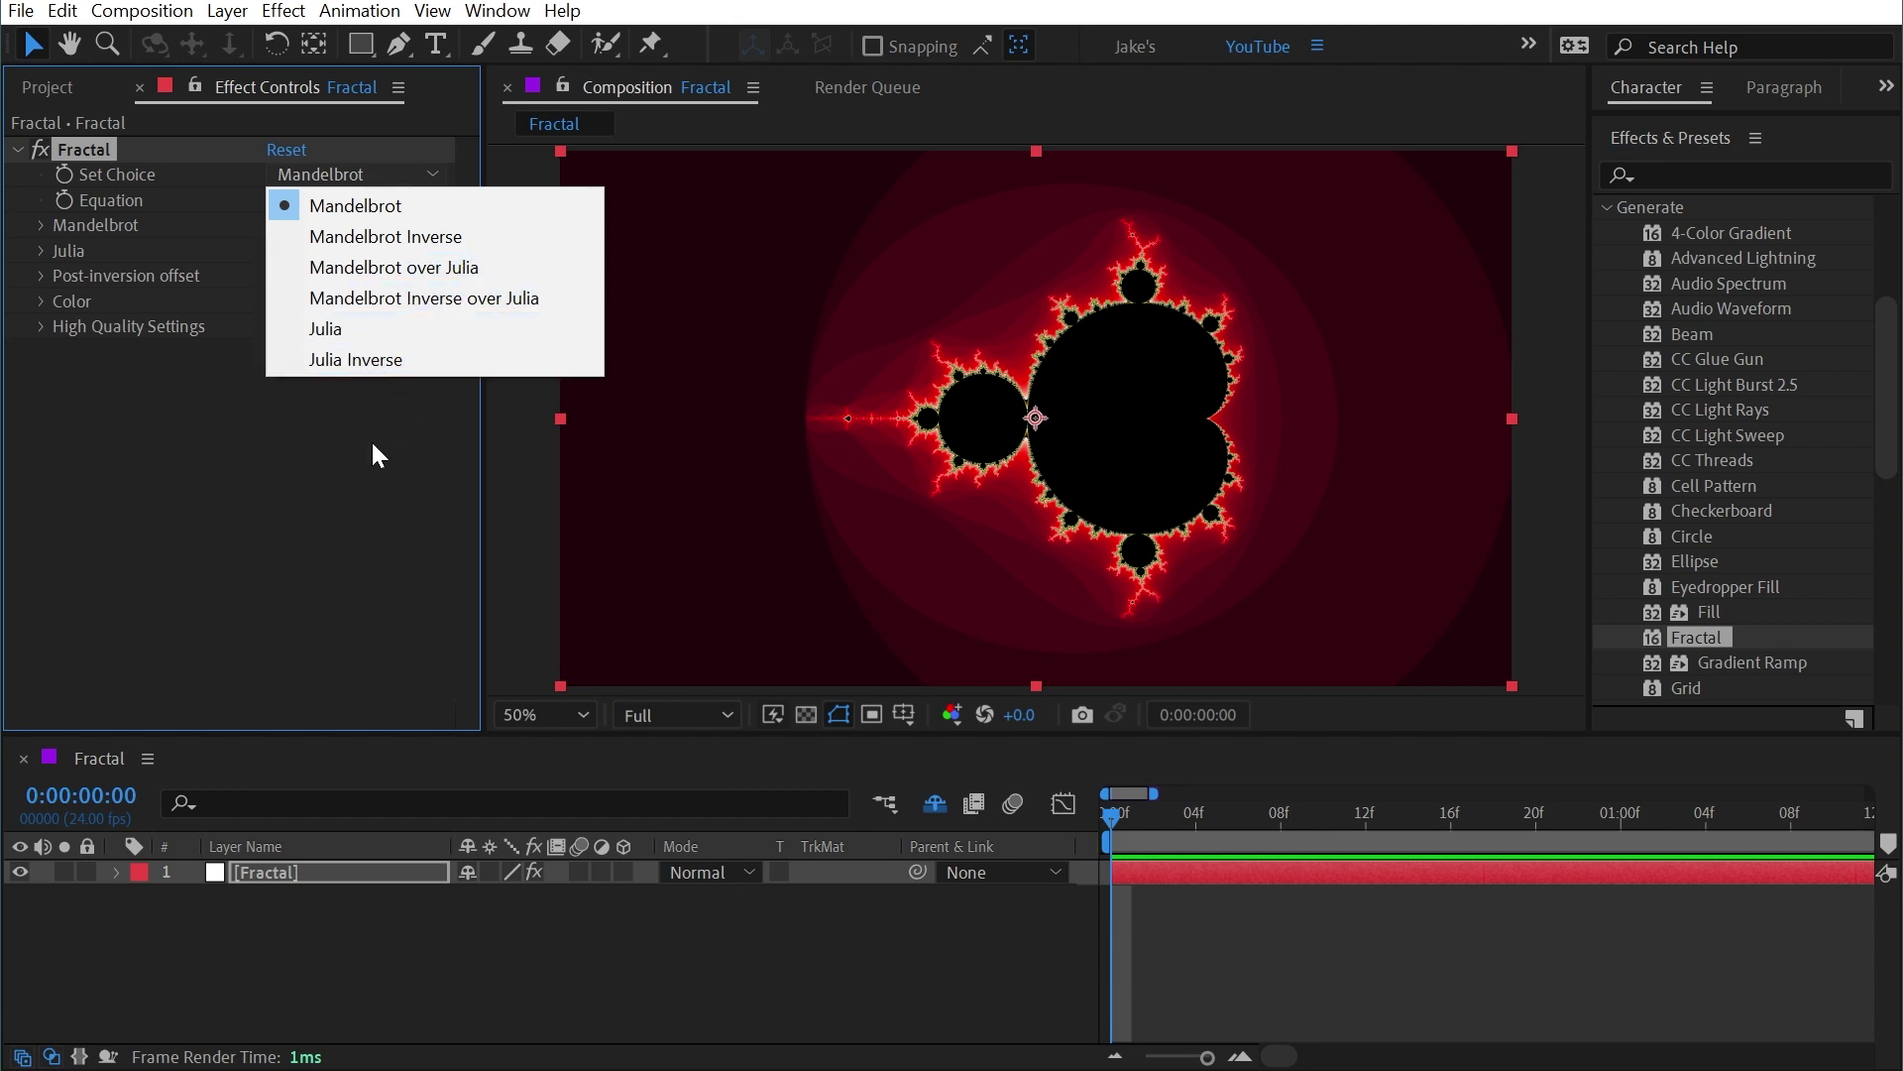
click(347, 426)
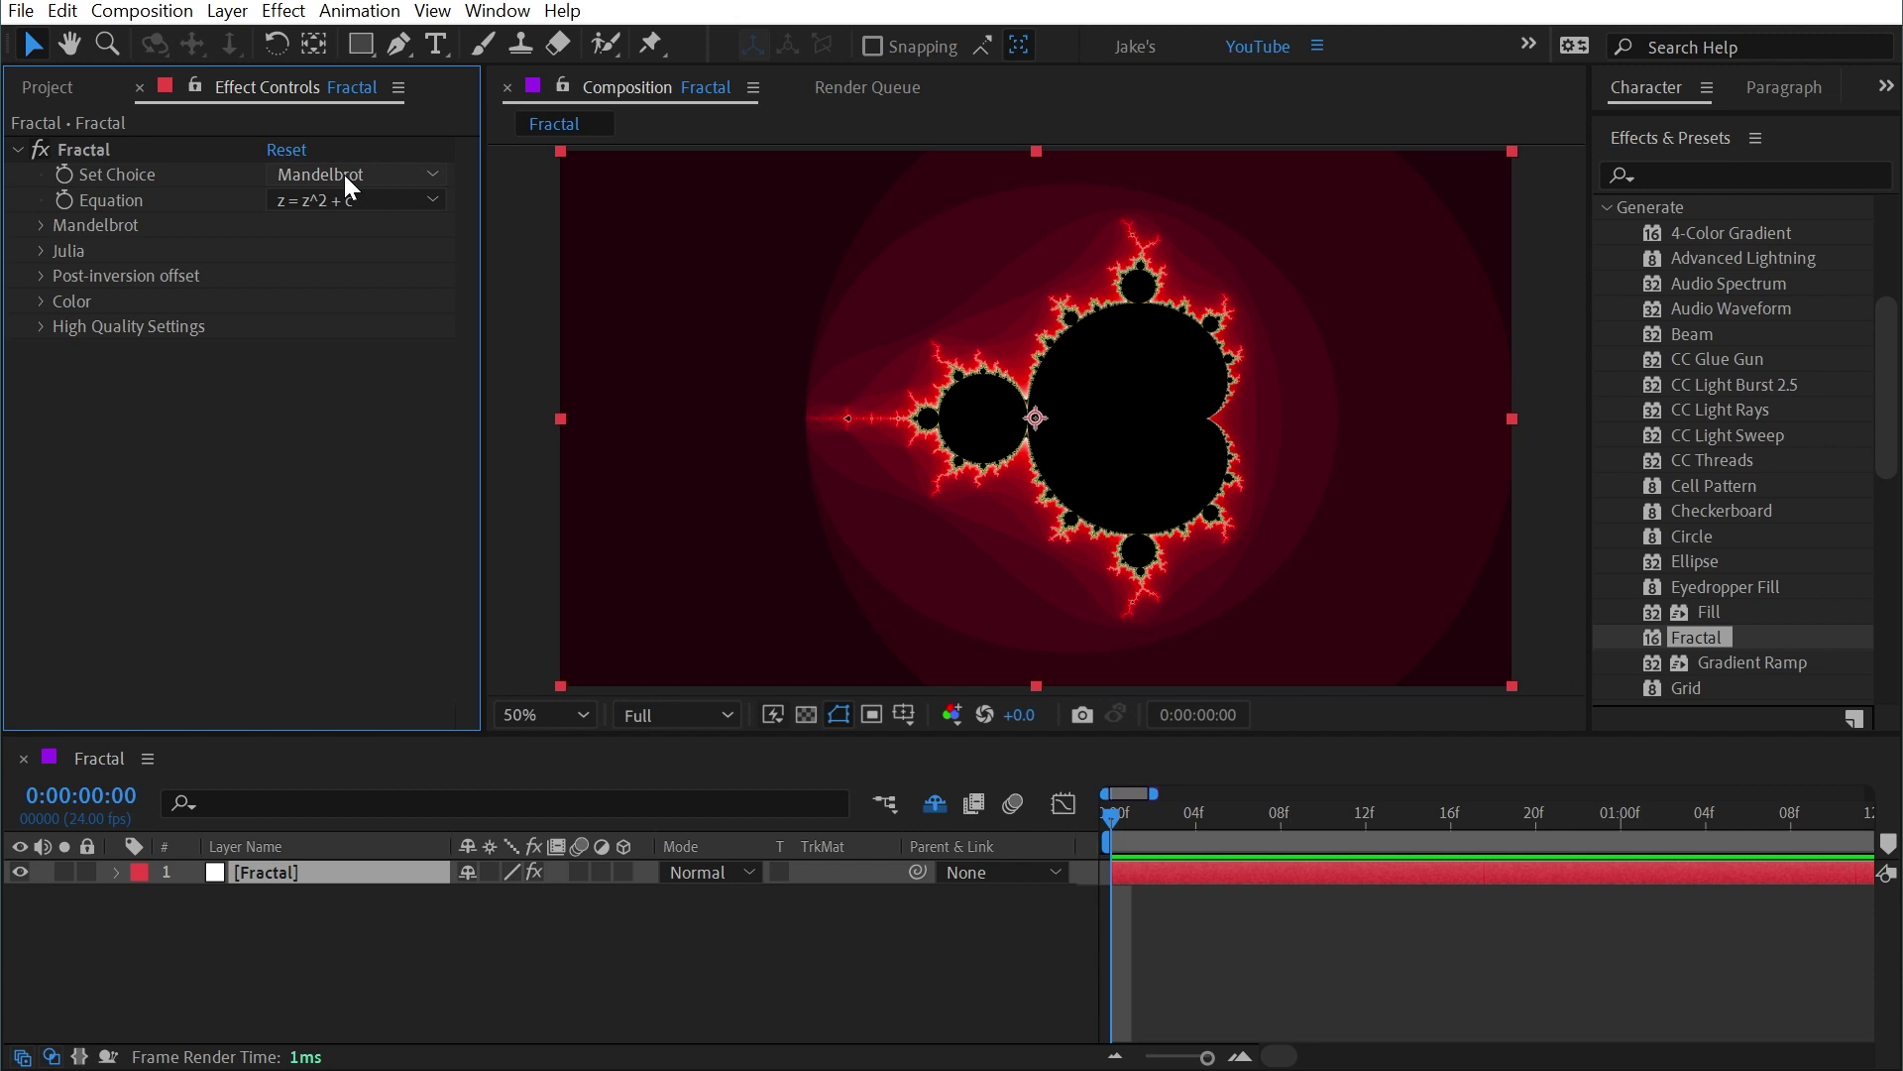
Step: Try a higher magnification in the effect's Mandelbrot settings and undo the change
click(41, 224)
drag(307, 260, 416, 302)
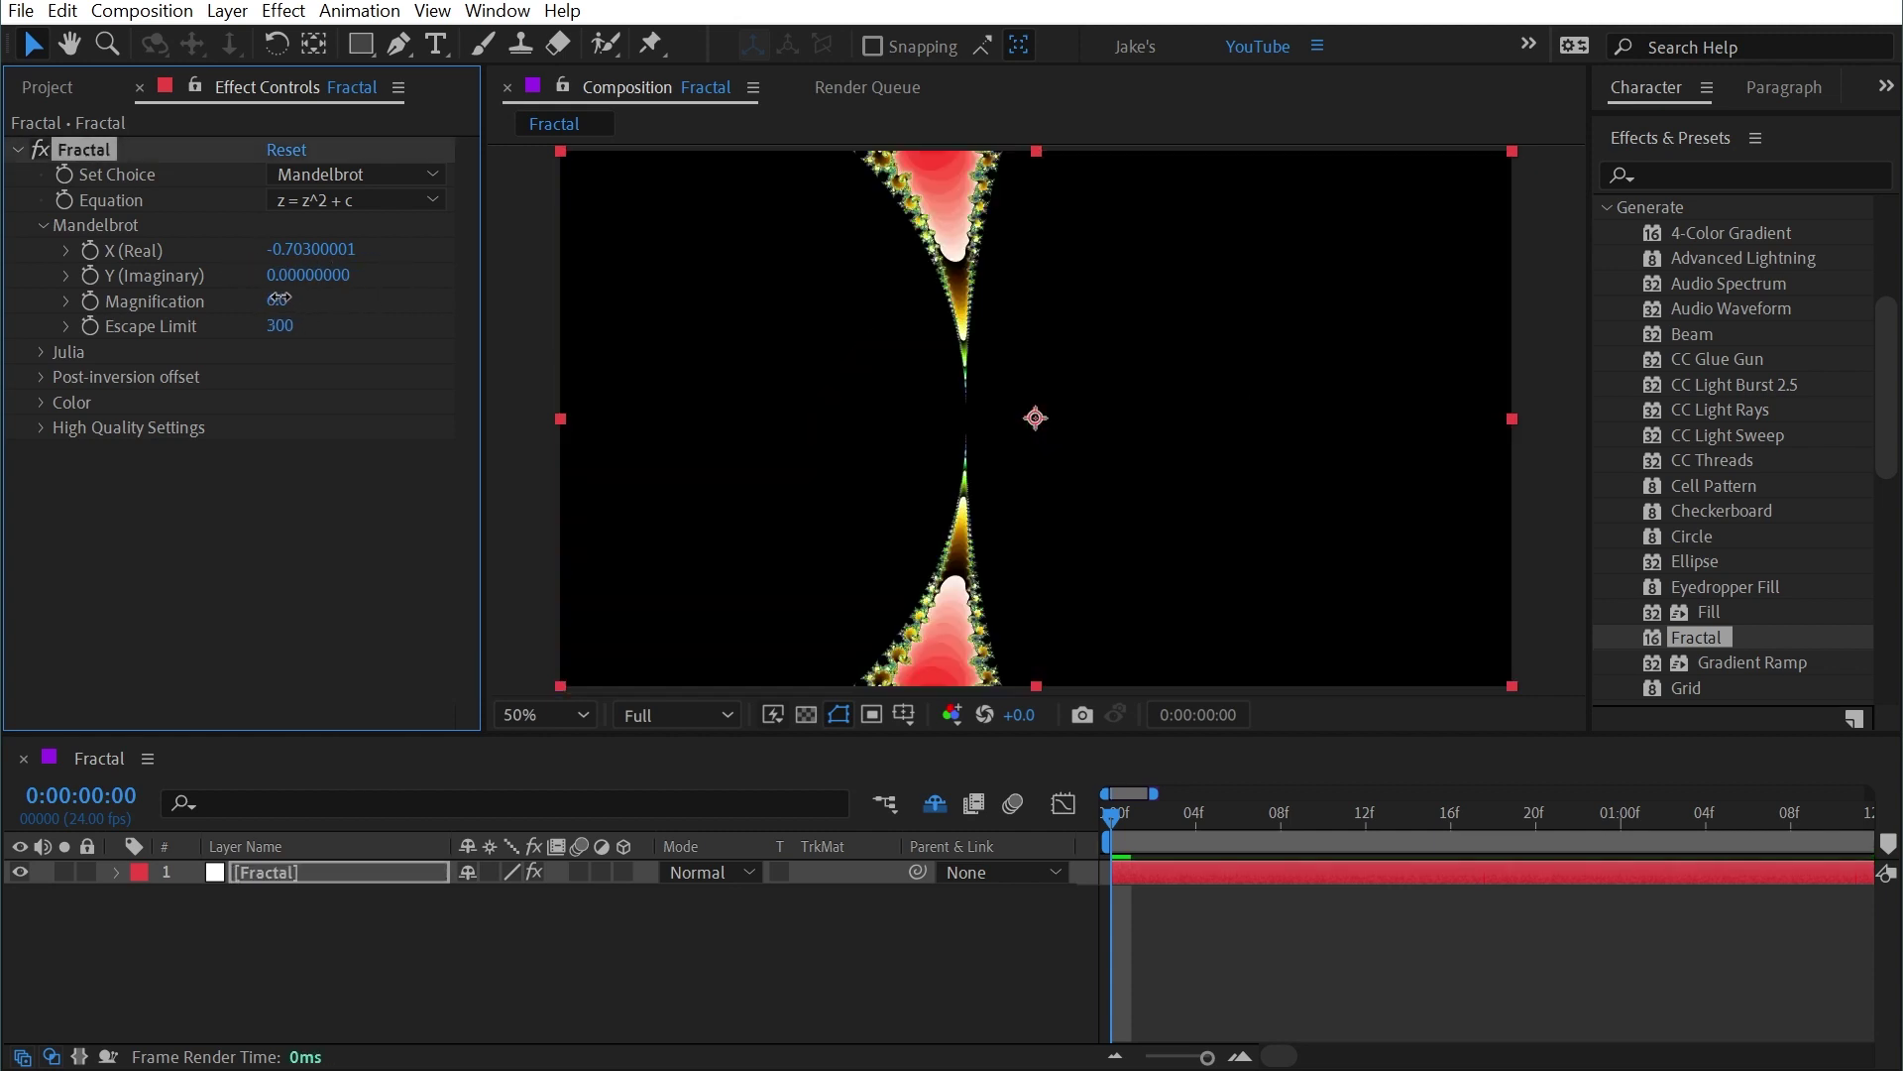
key(ctrl+z)
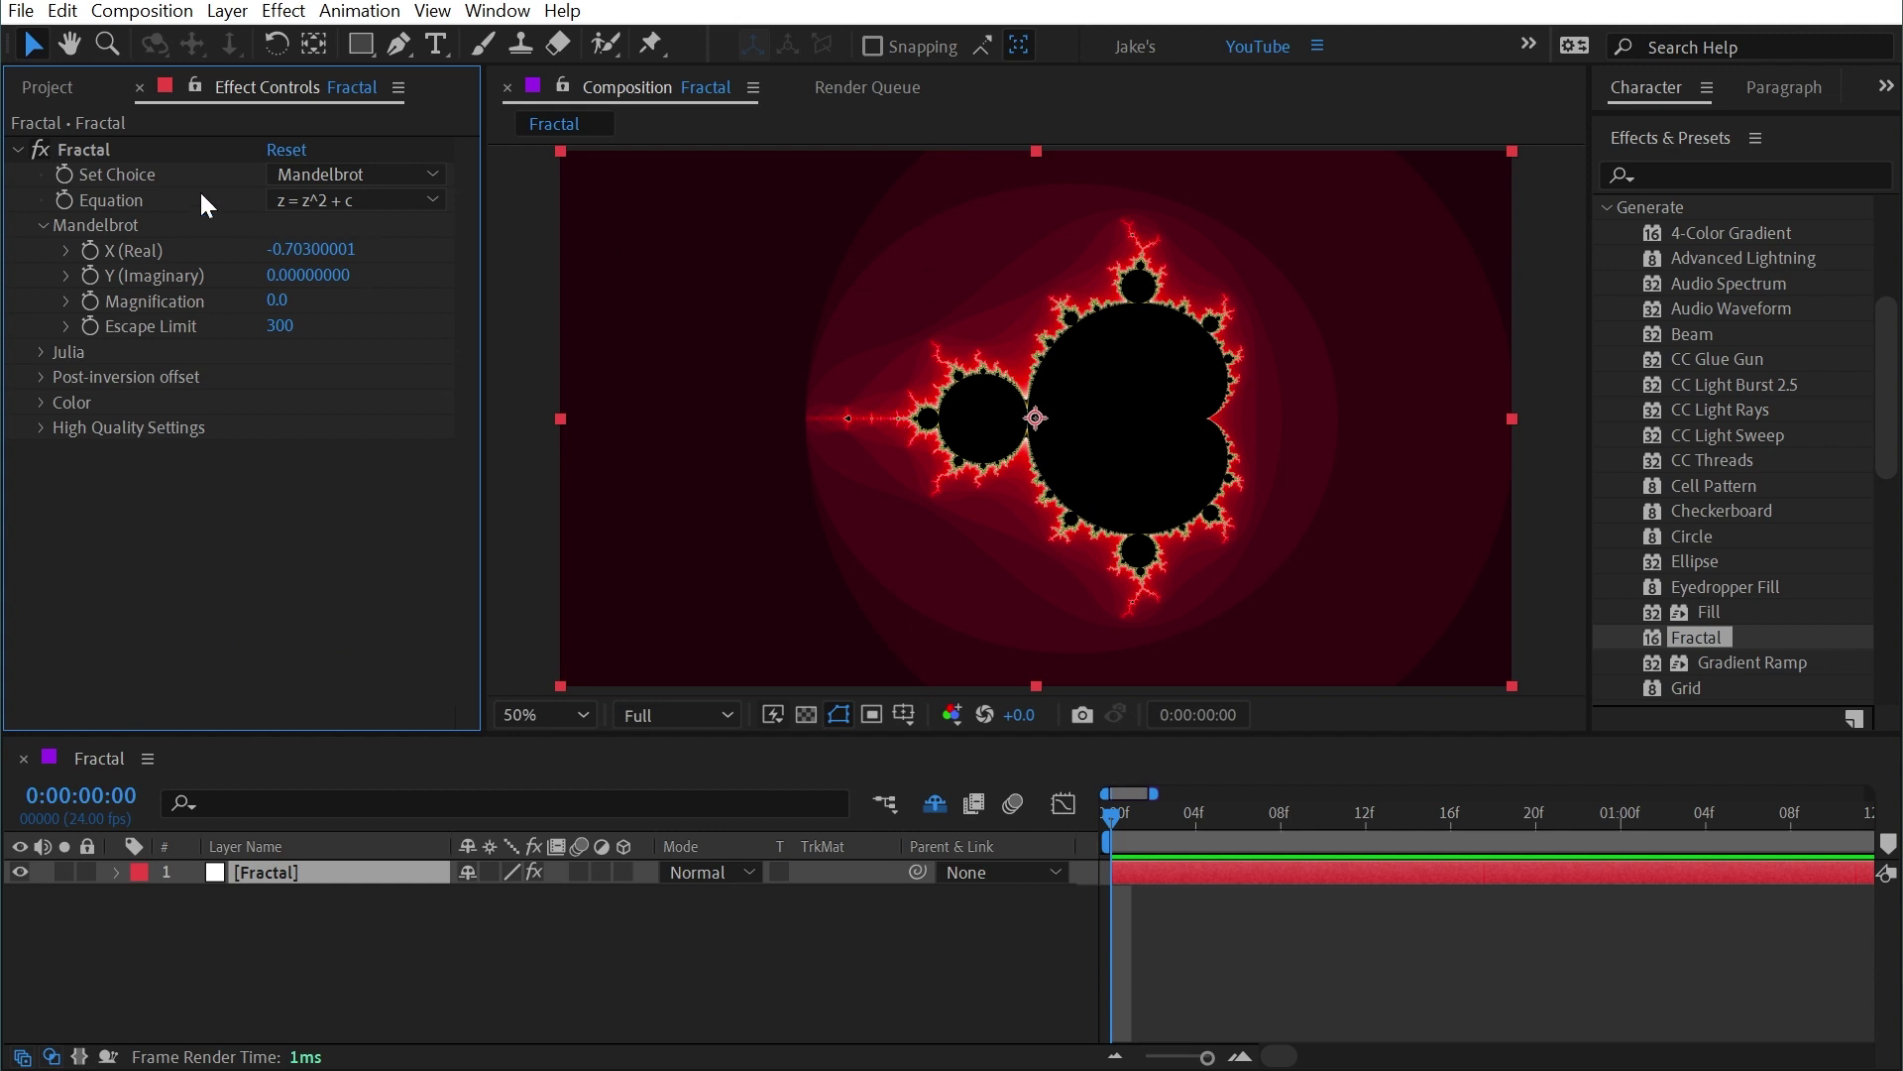
Step: With the Fractal effect selected, use the Zoom tool to magnify successive points along the Mandelbrot edge up to a magnification of 24
click(87, 149)
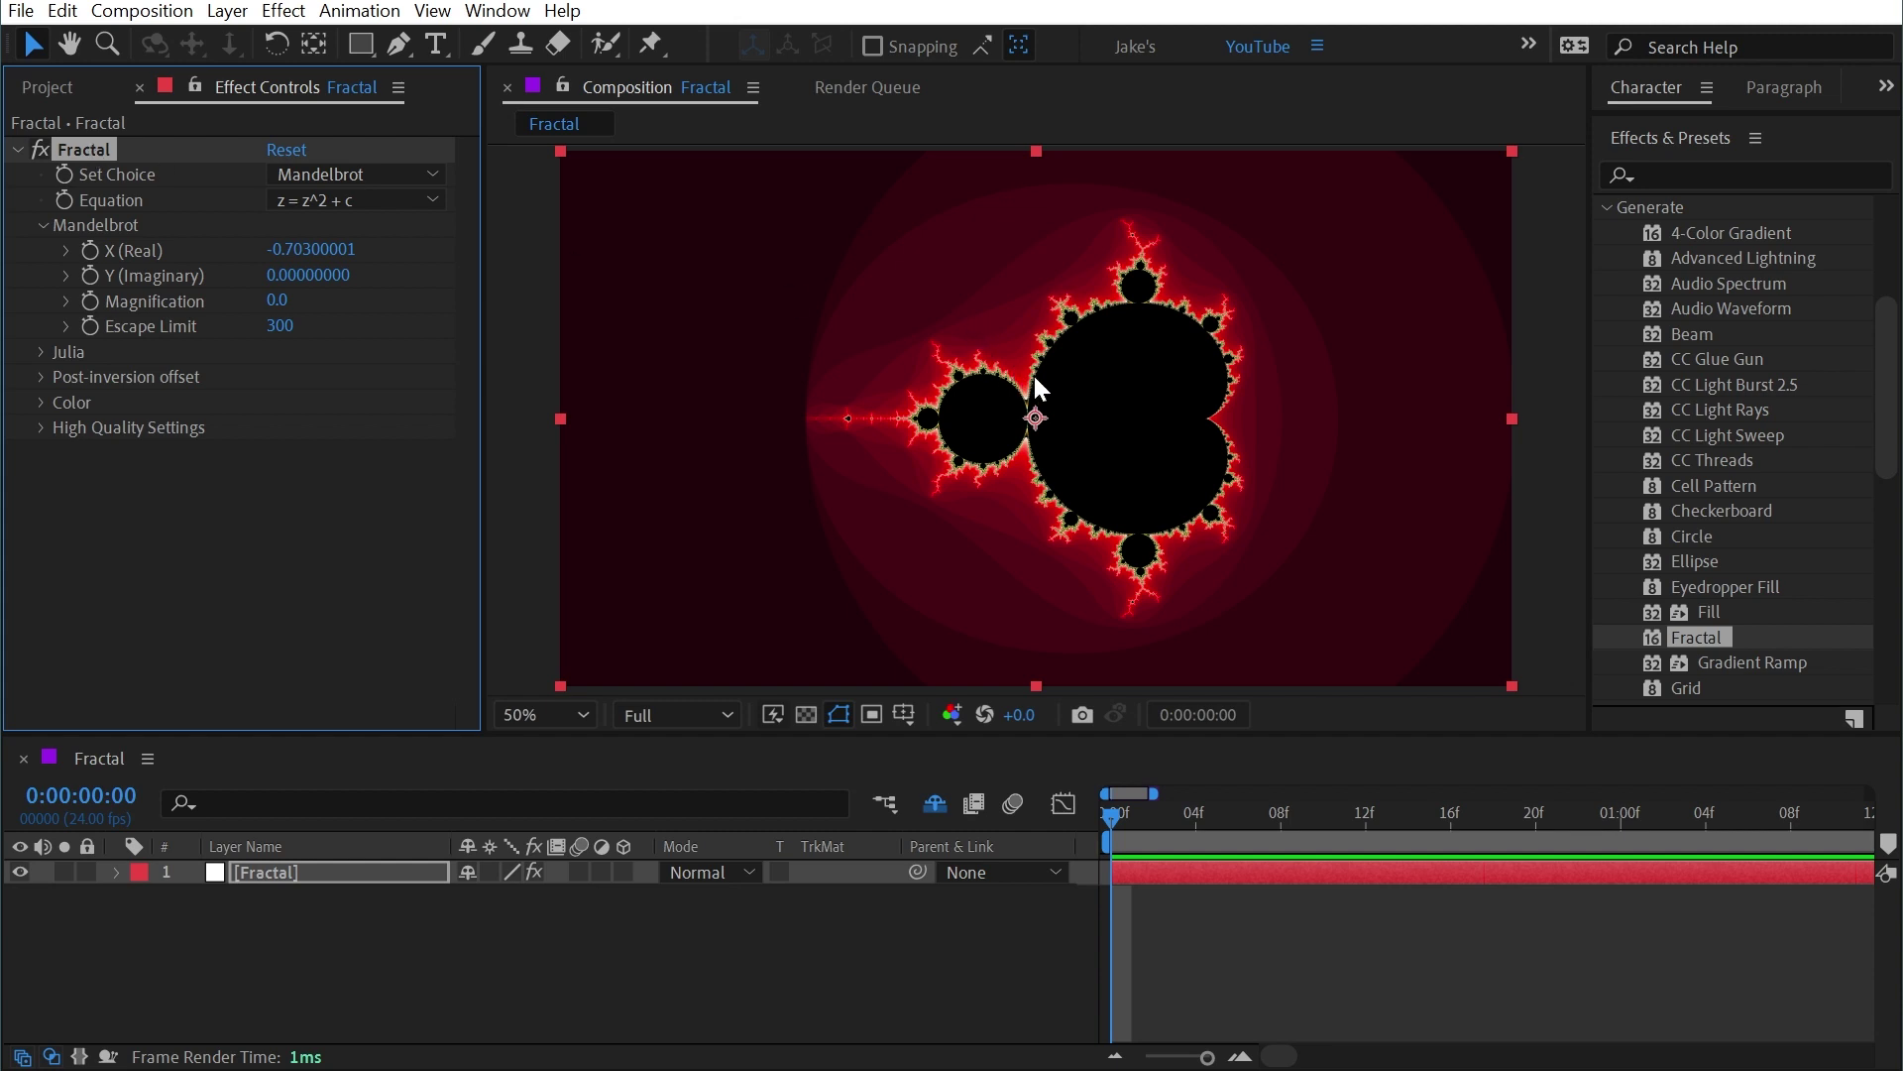
key(z)
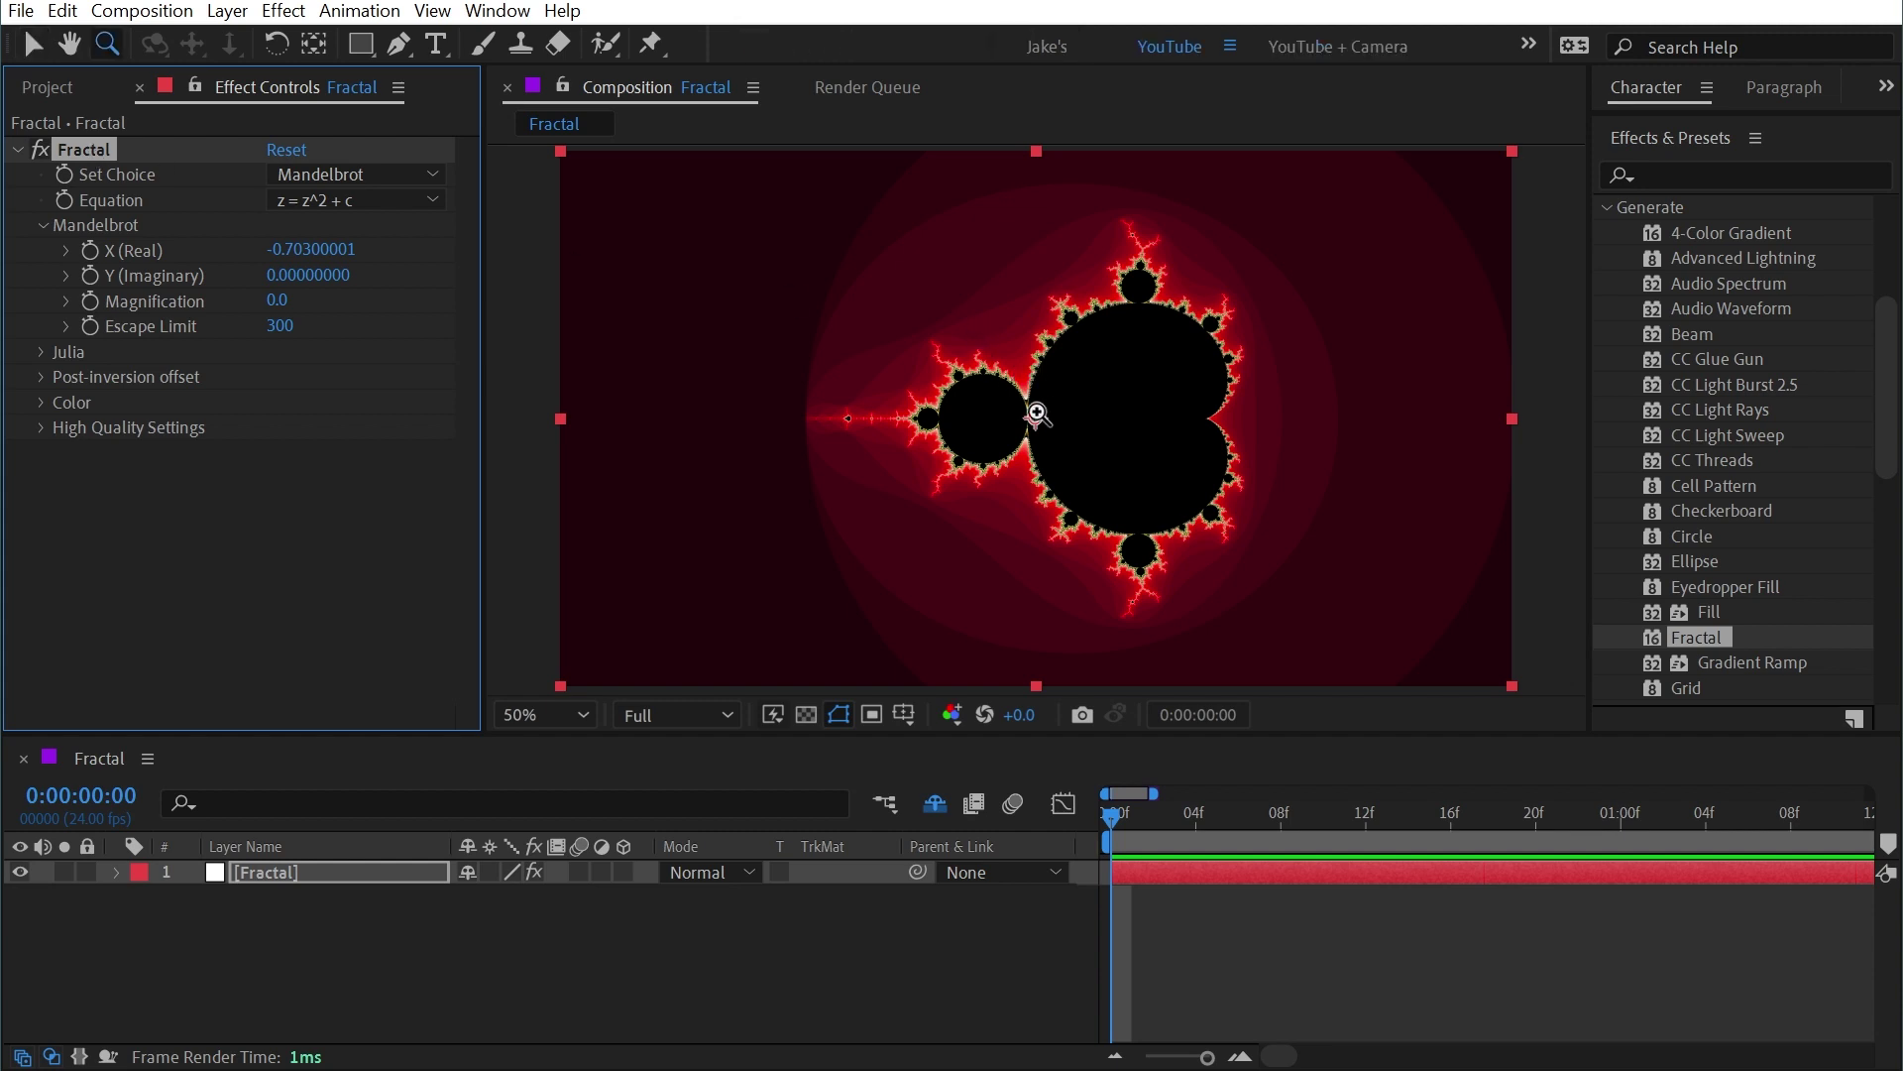
click(1032, 414)
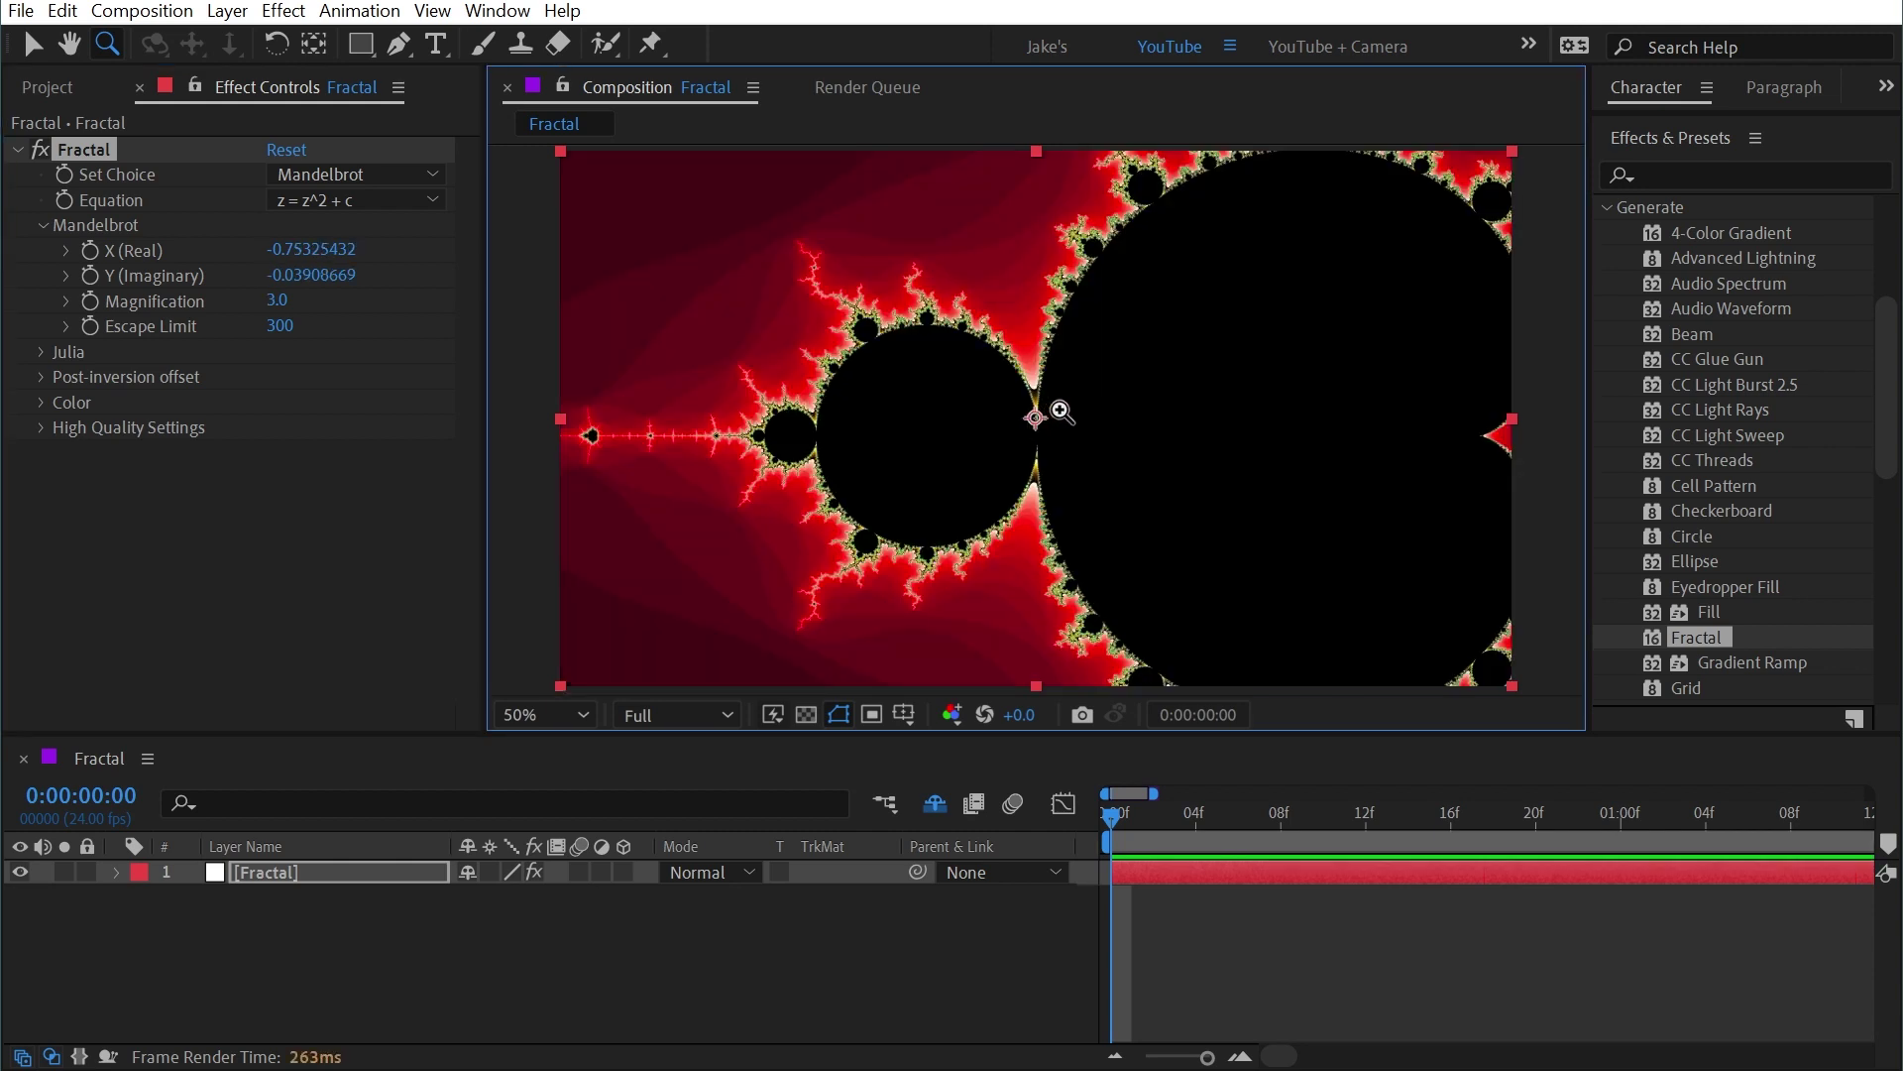
click(1071, 351)
click(779, 326)
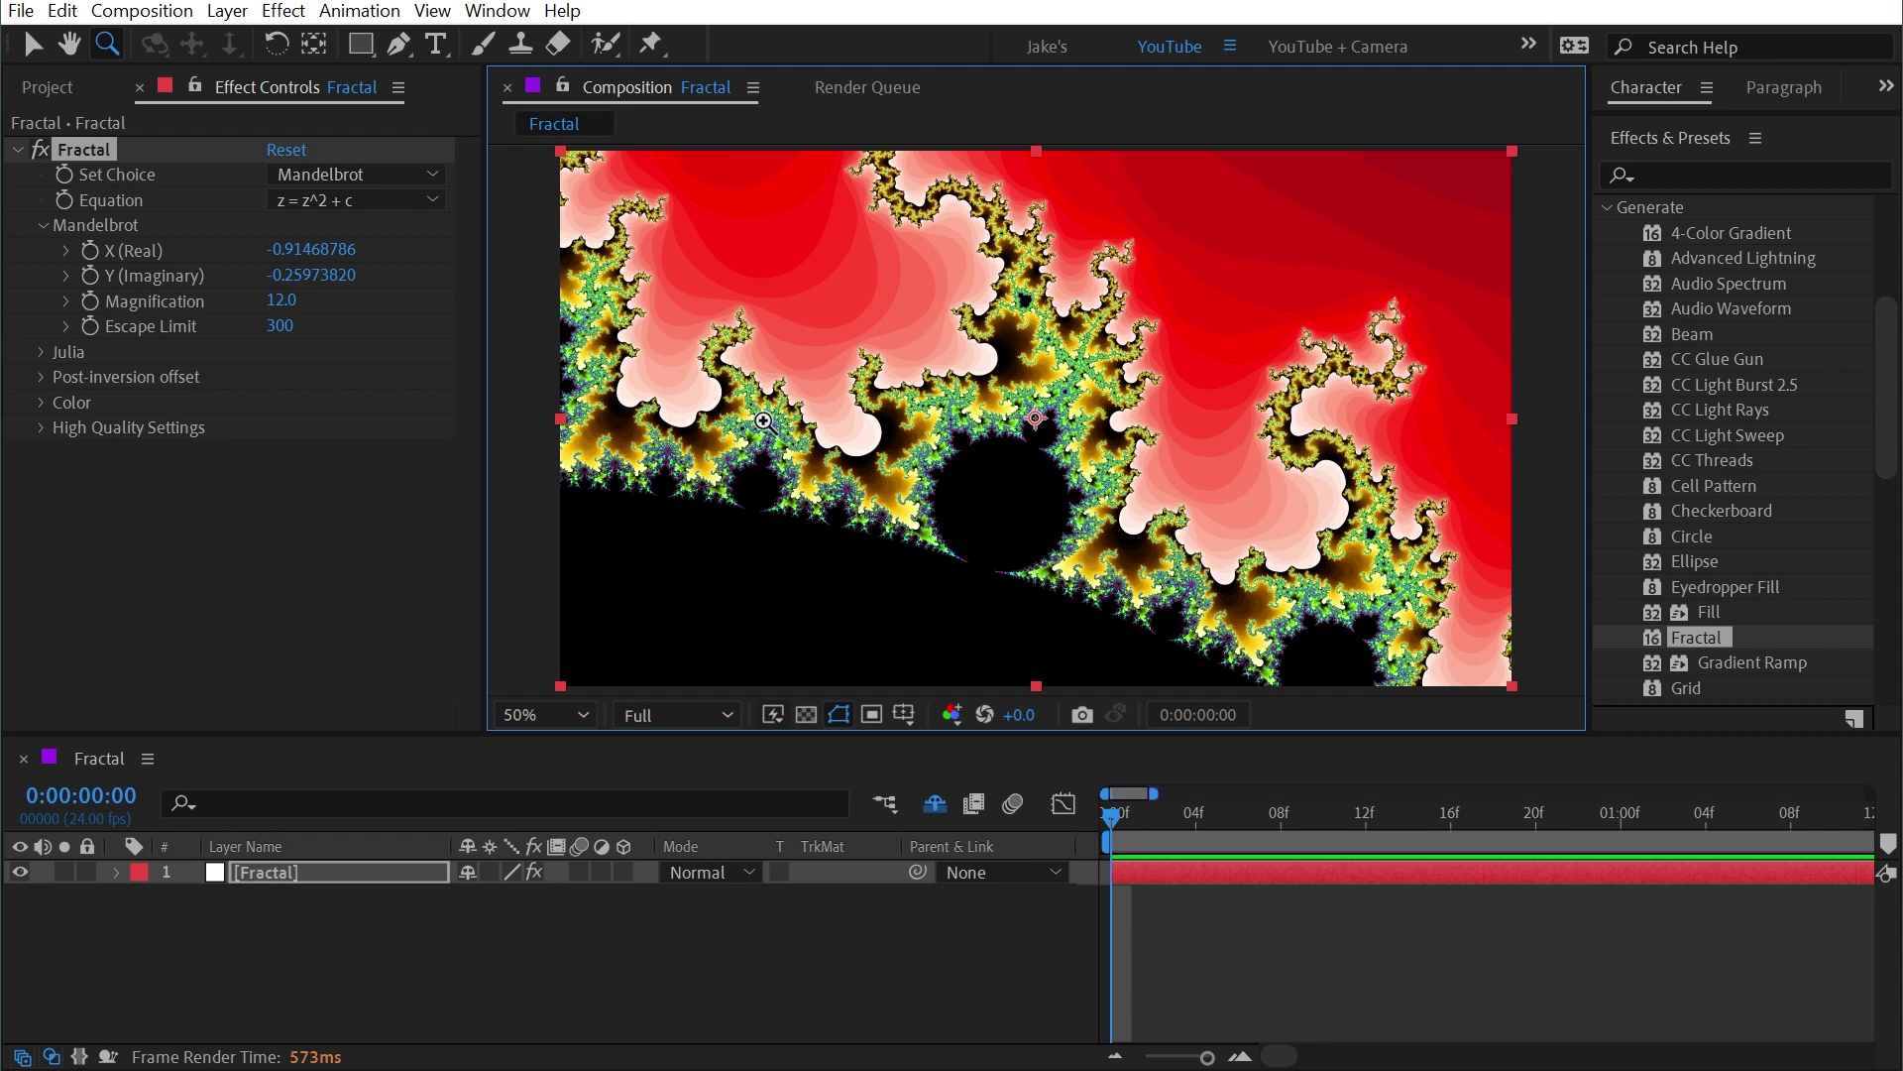
click(764, 421)
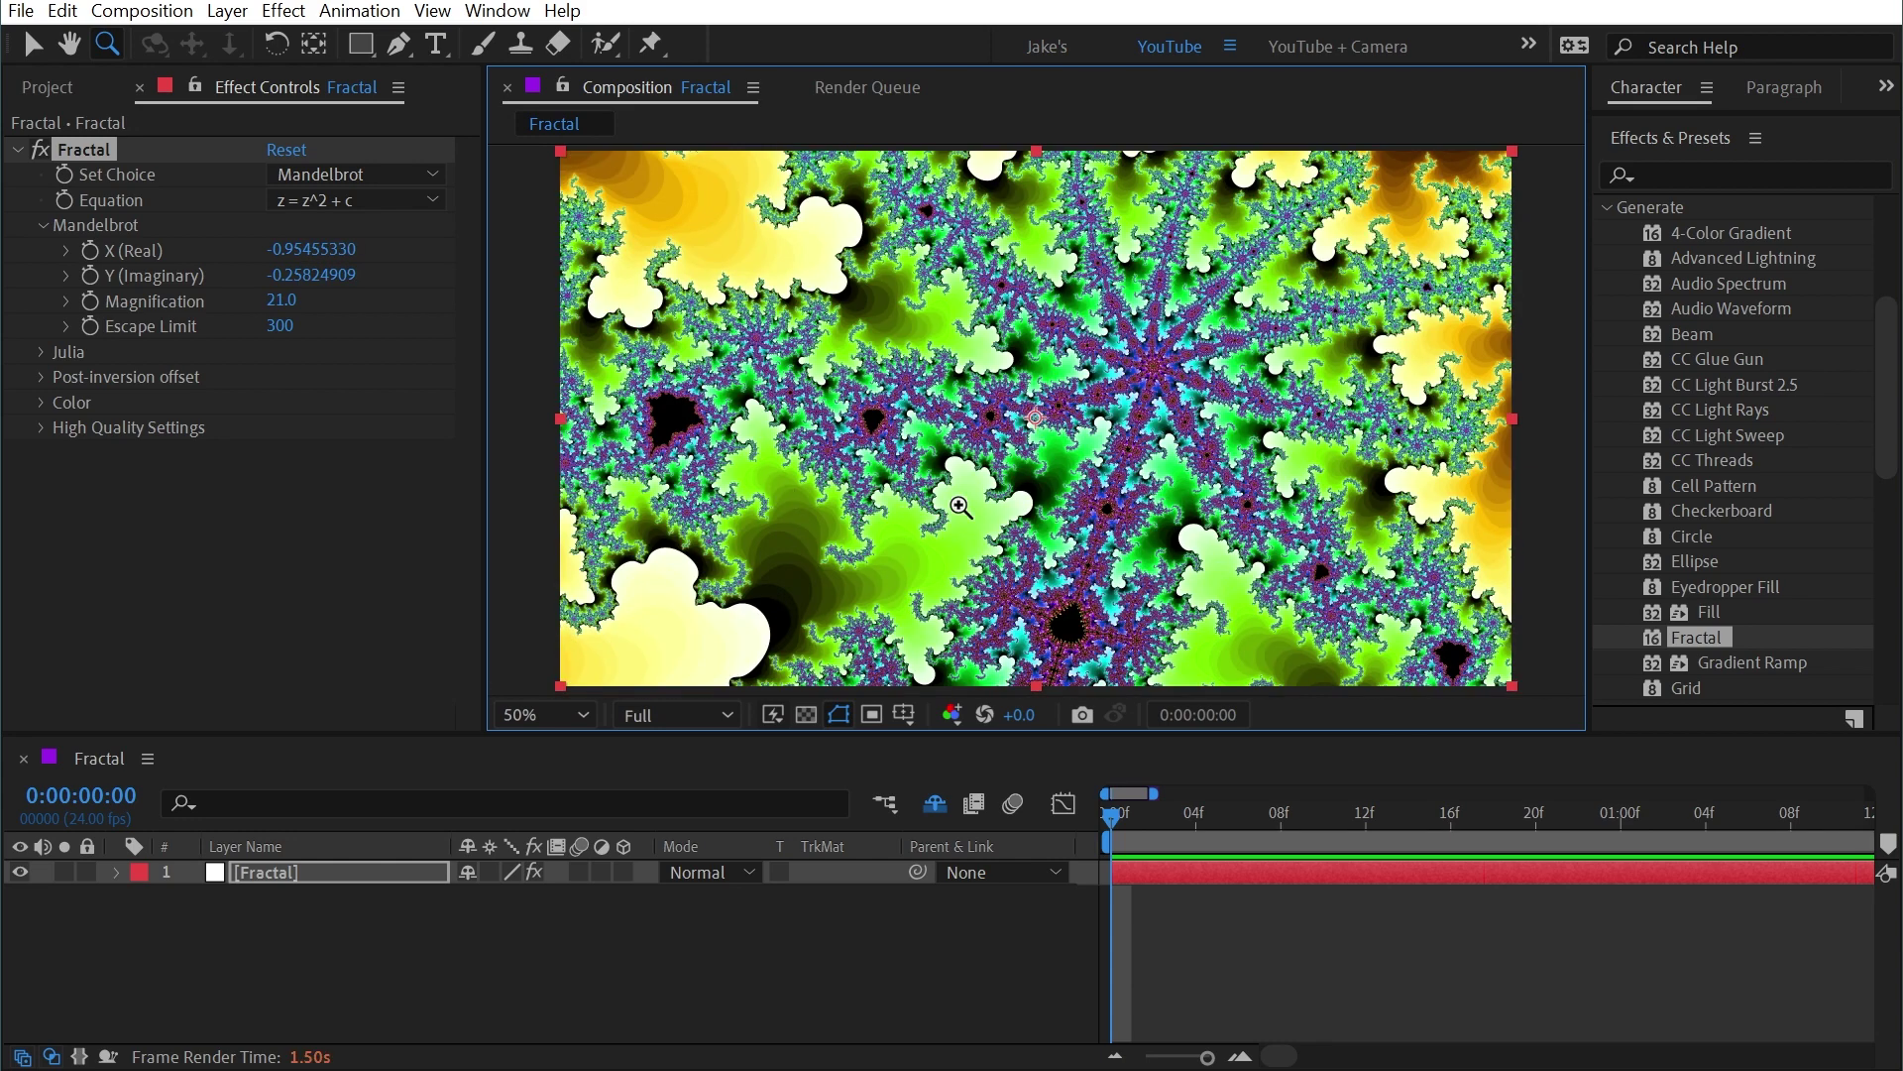
click(1132, 517)
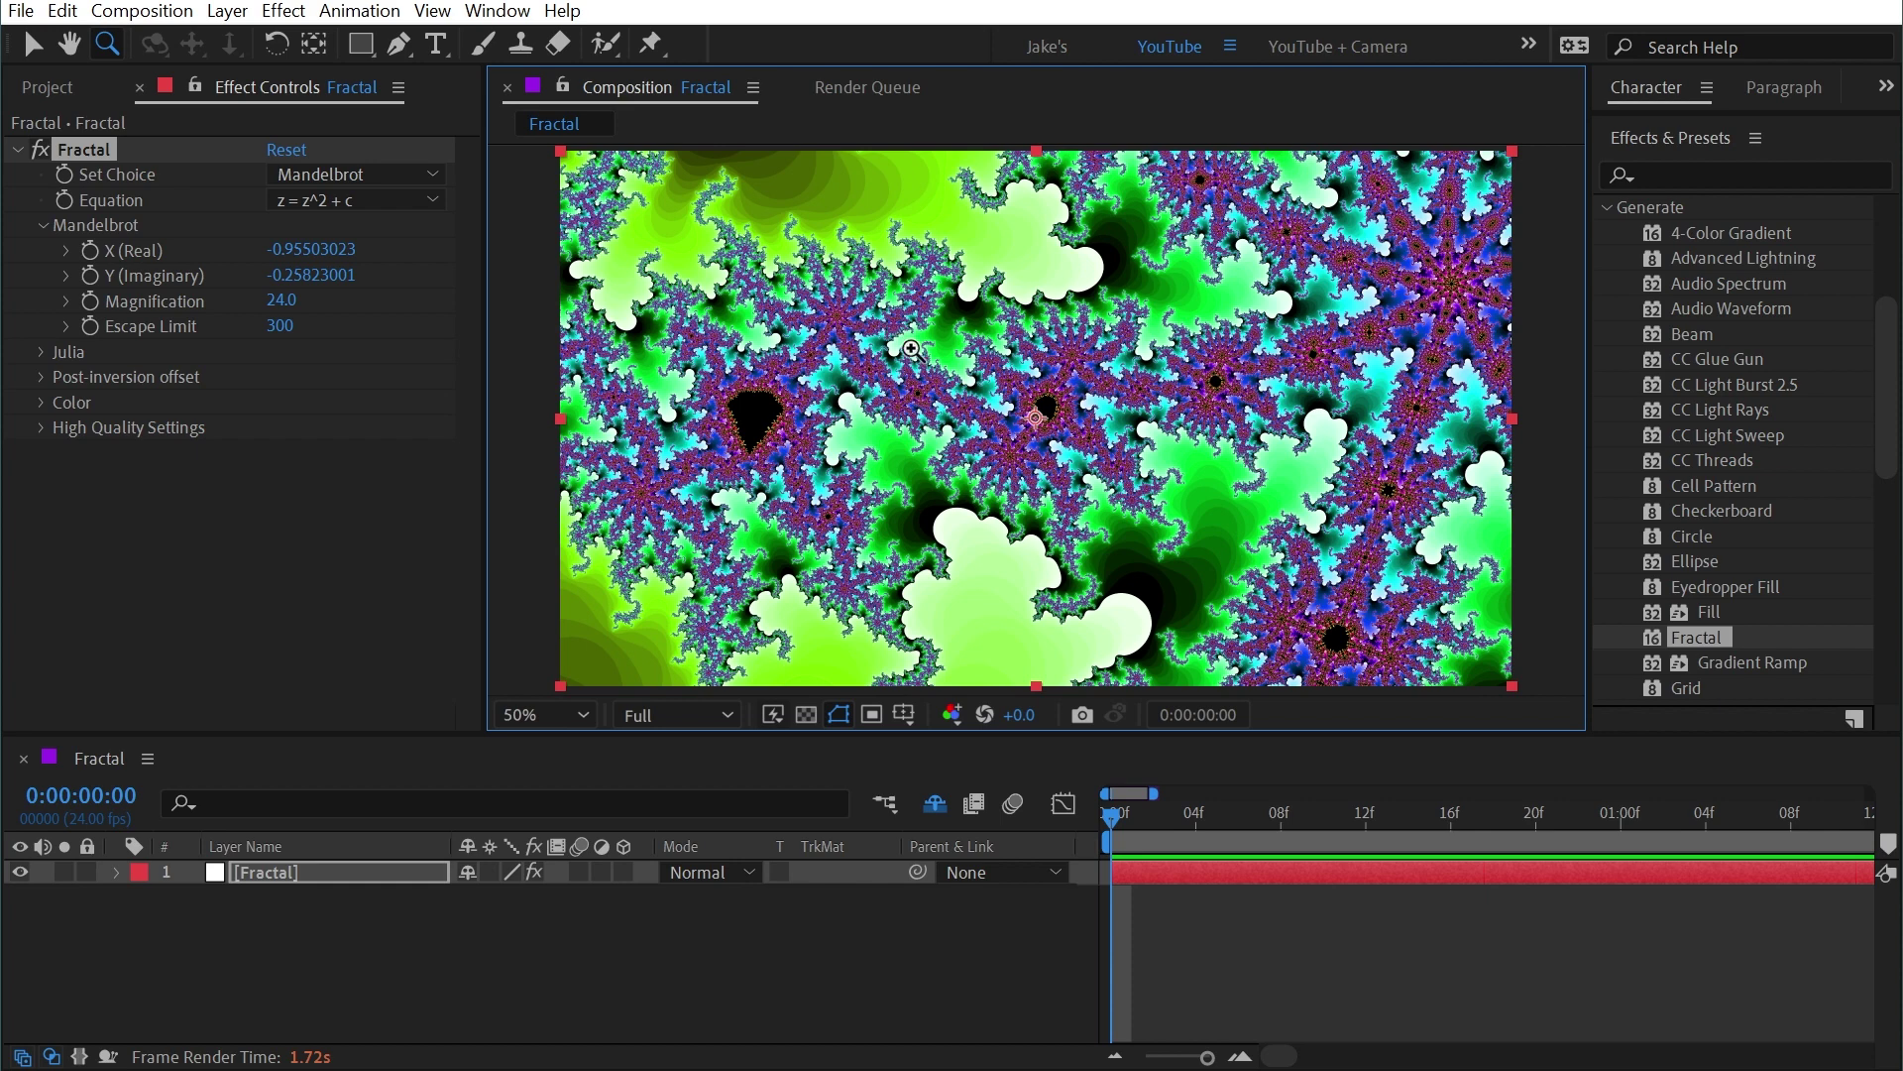
drag(892, 370, 1230, 370)
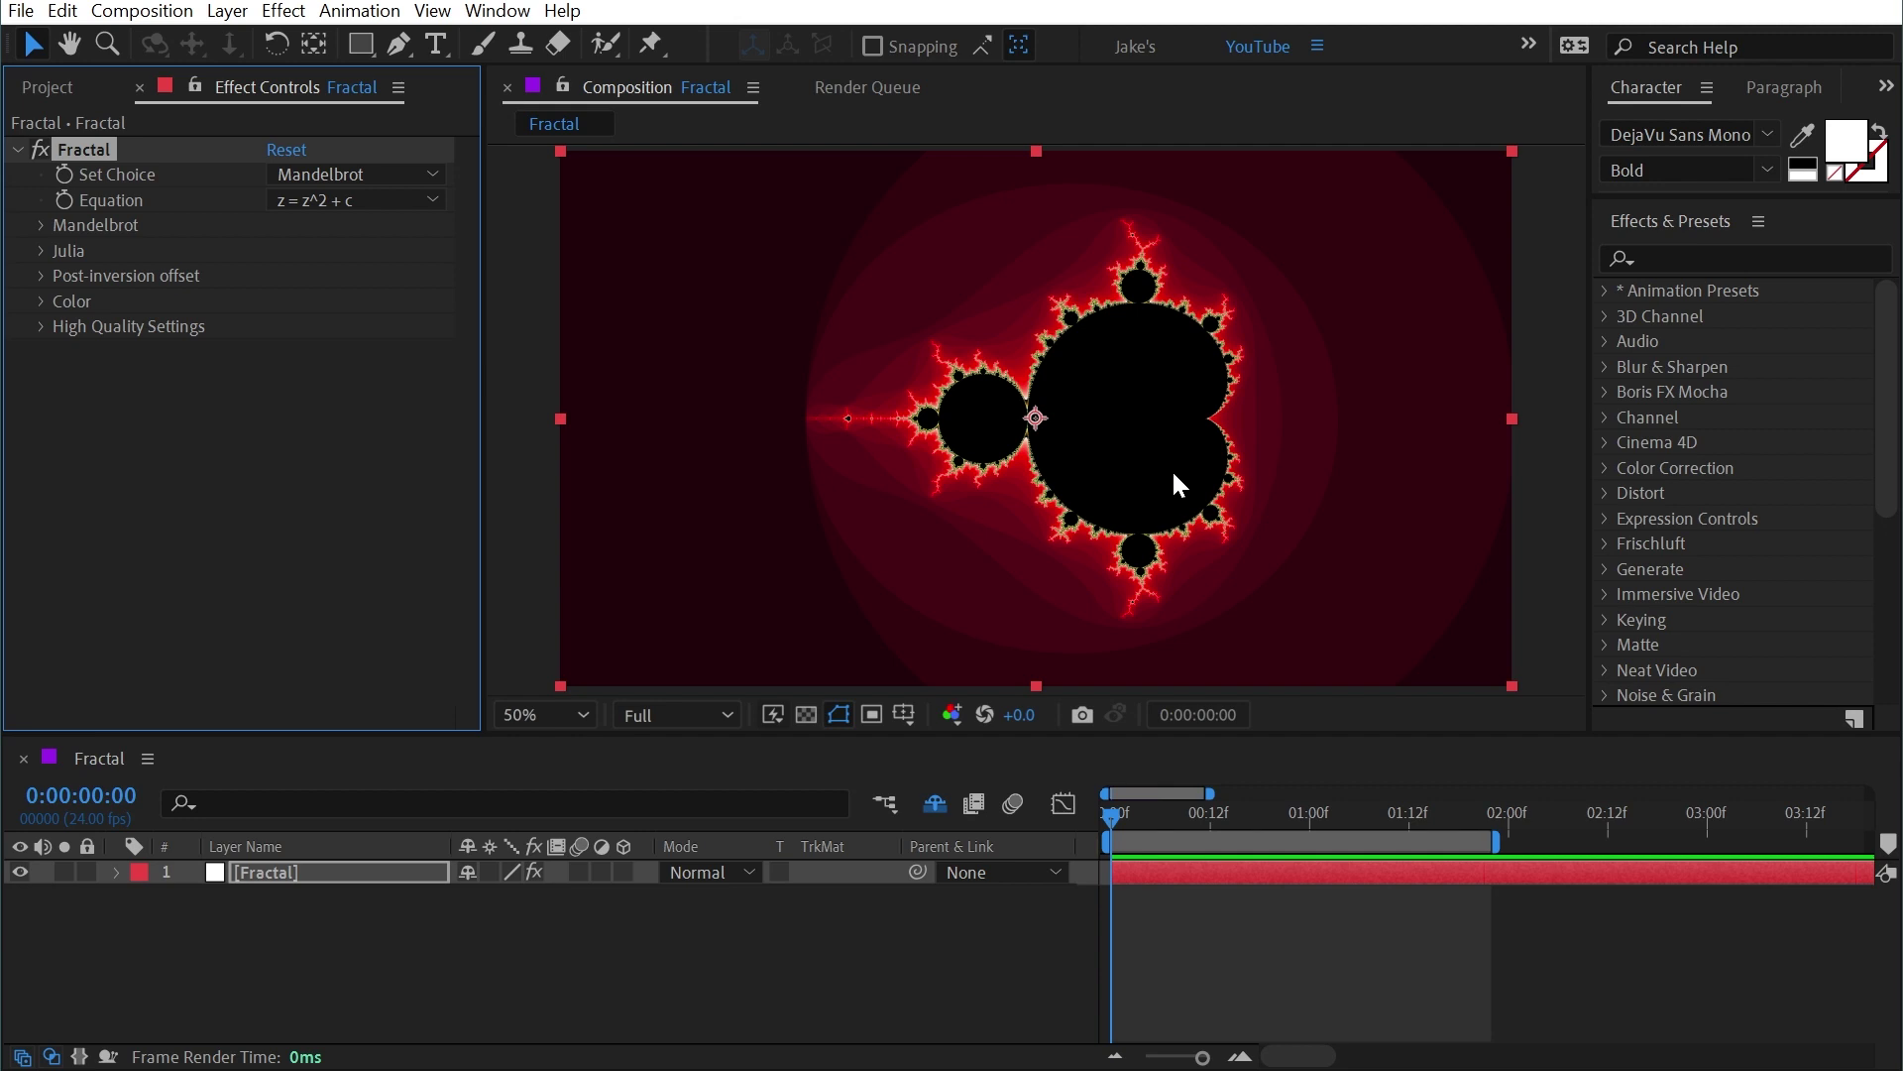
Step: Reselect the Fractal layer's effect and expand its Color settings
click(611, 466)
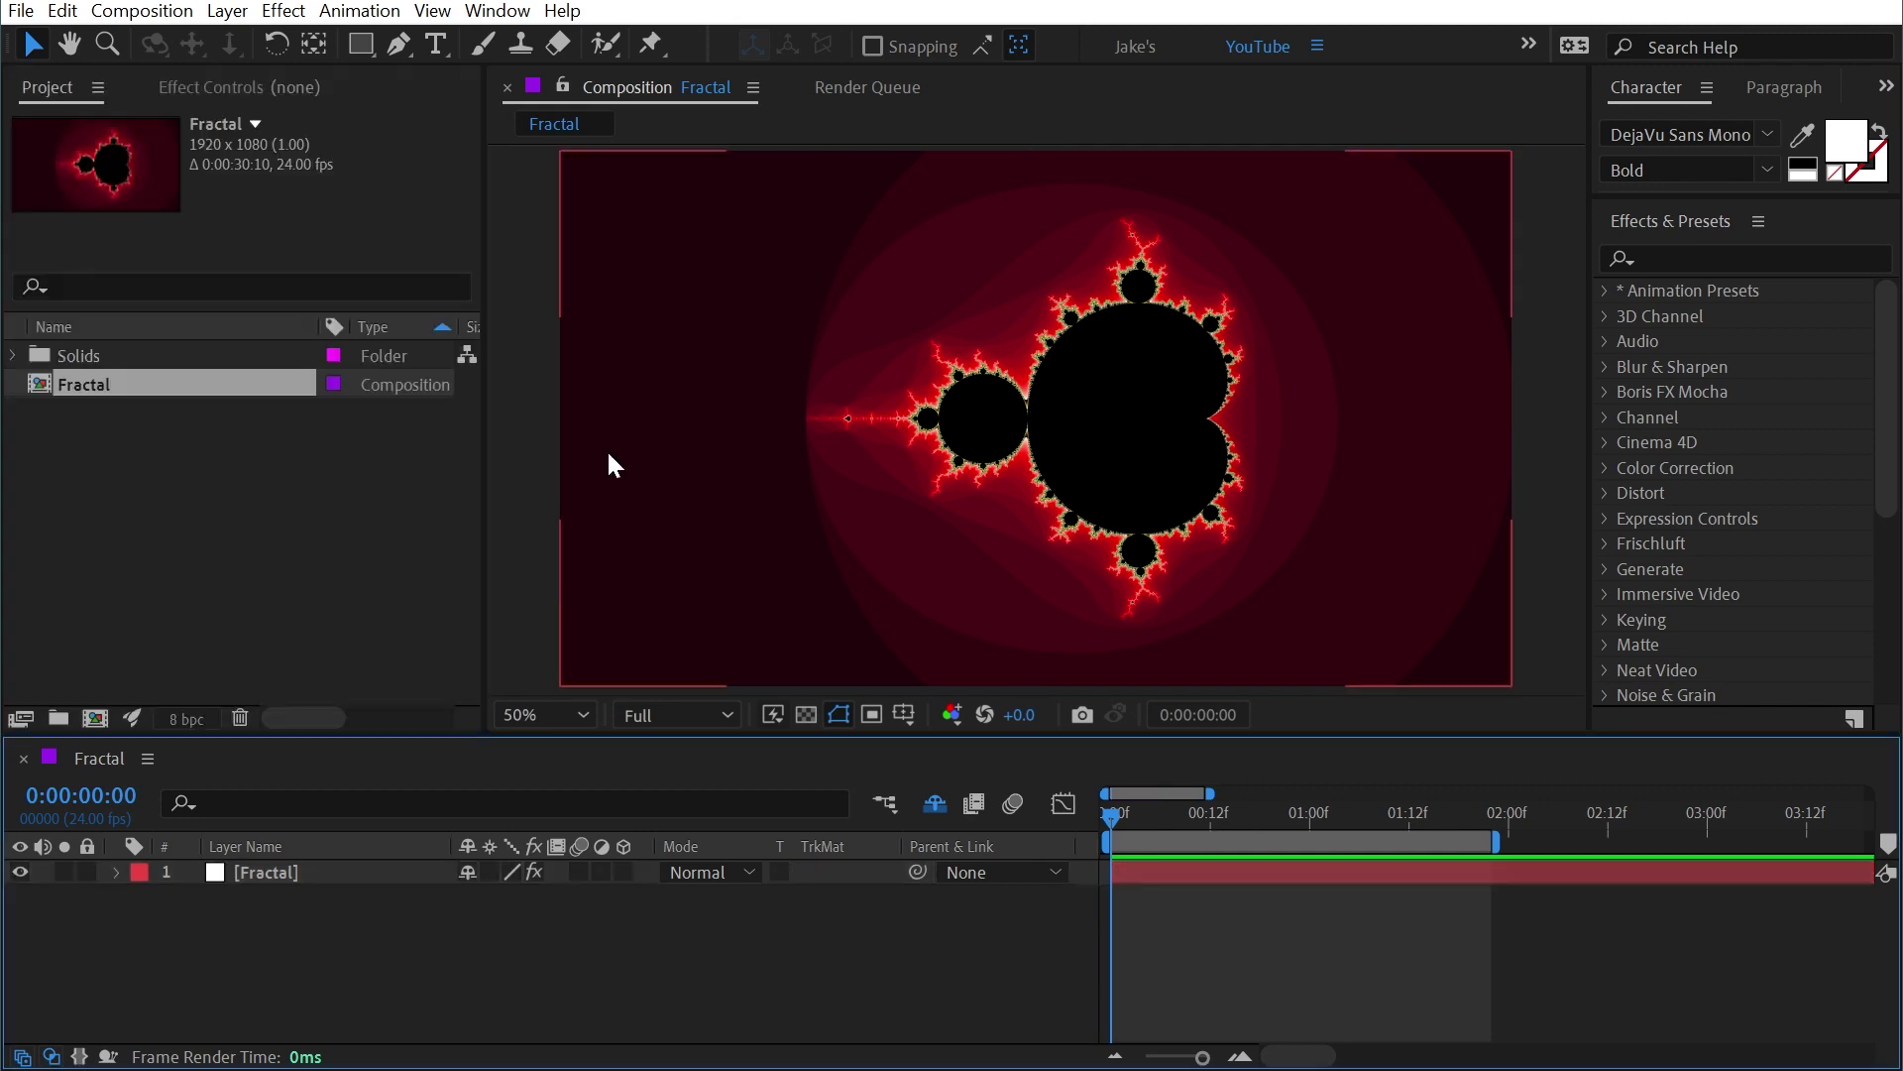
click(612, 466)
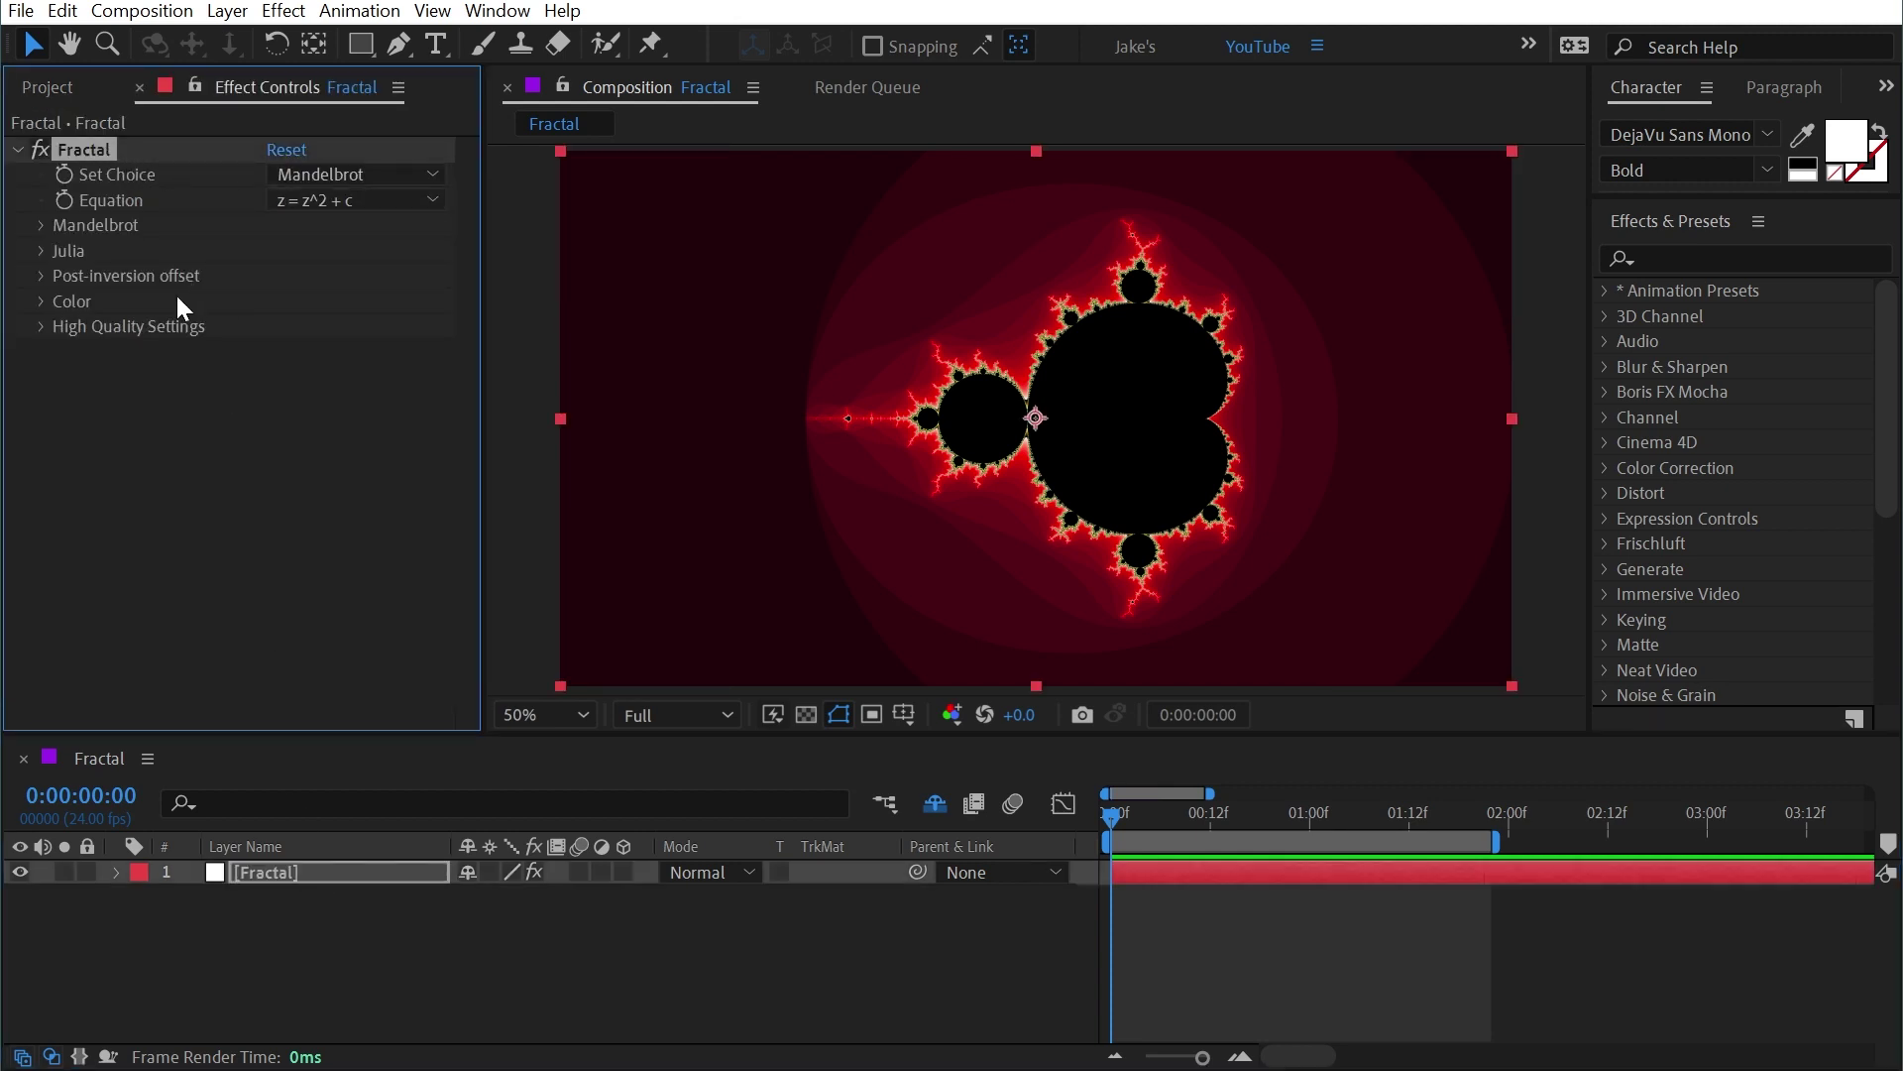
click(42, 305)
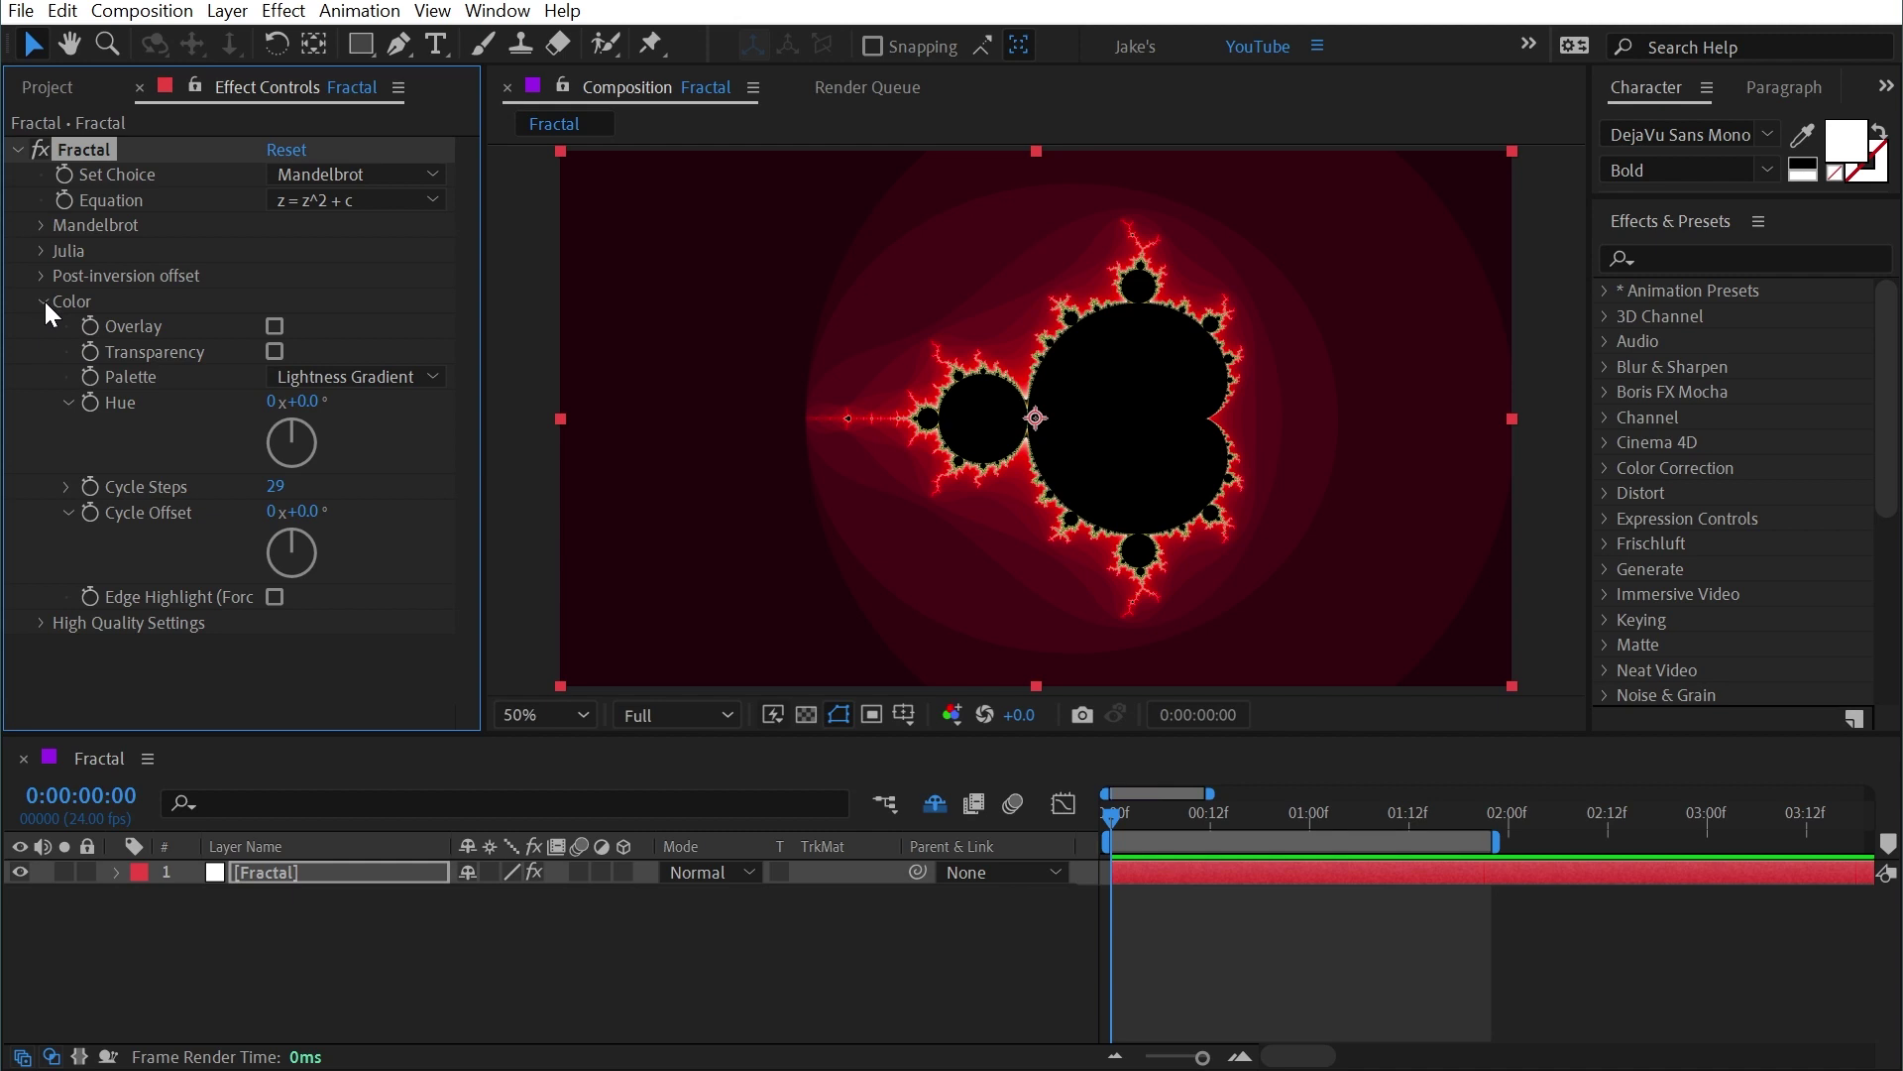